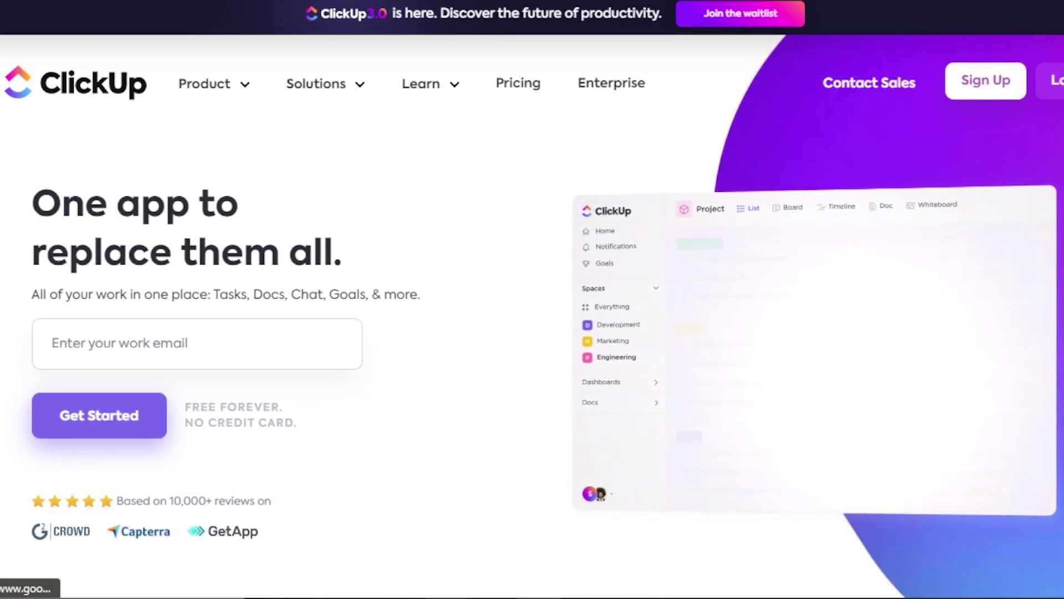
Step: Scroll through the Home page's LineUp, Trending and My Work sections
scroll(532, 299, "down", 15)
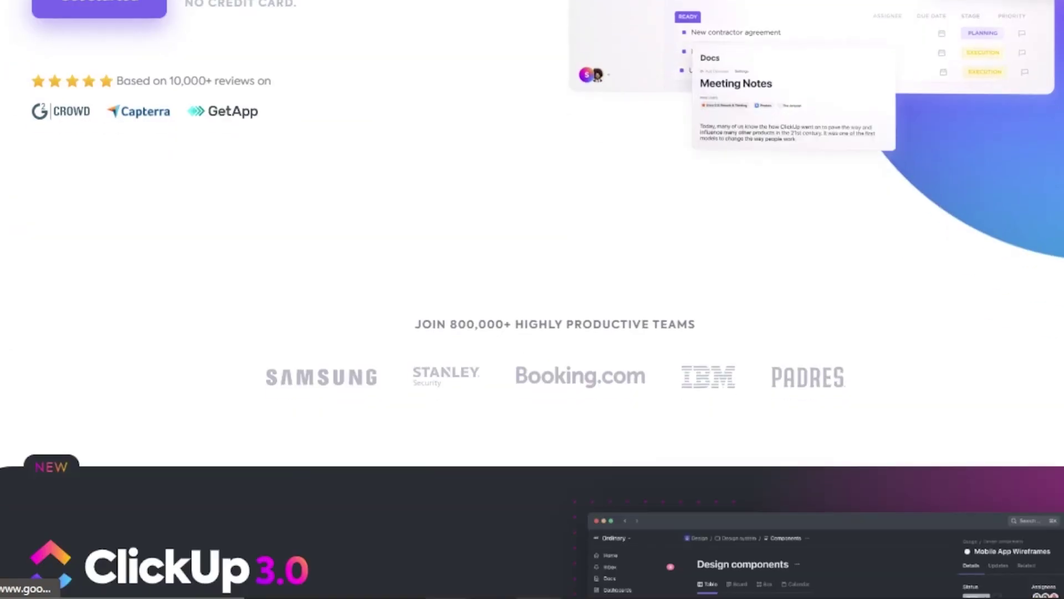
scroll(532, 332, "down", 1)
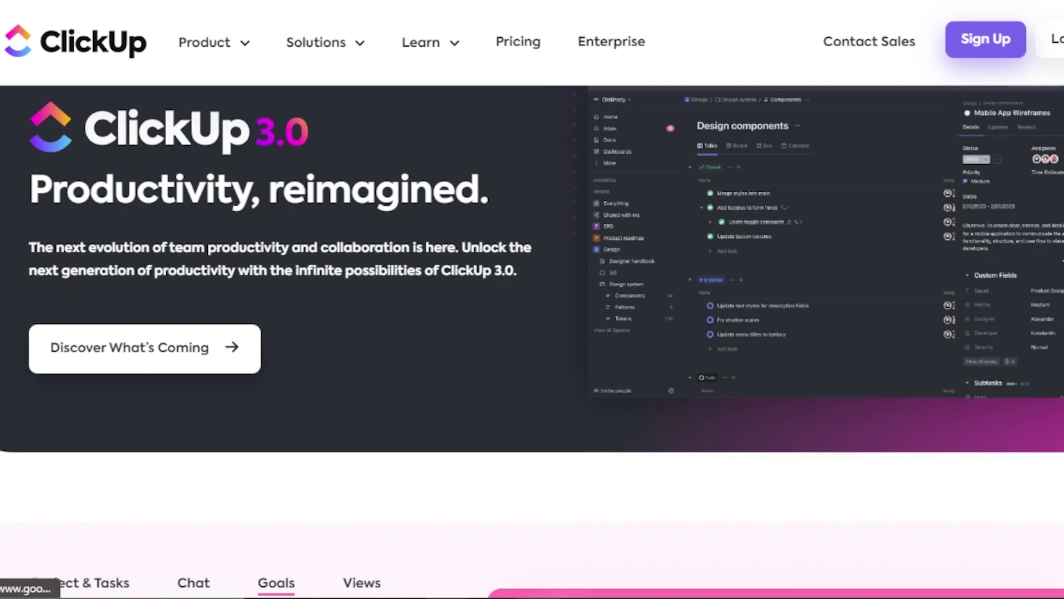
scroll(532, 300, "down", 10)
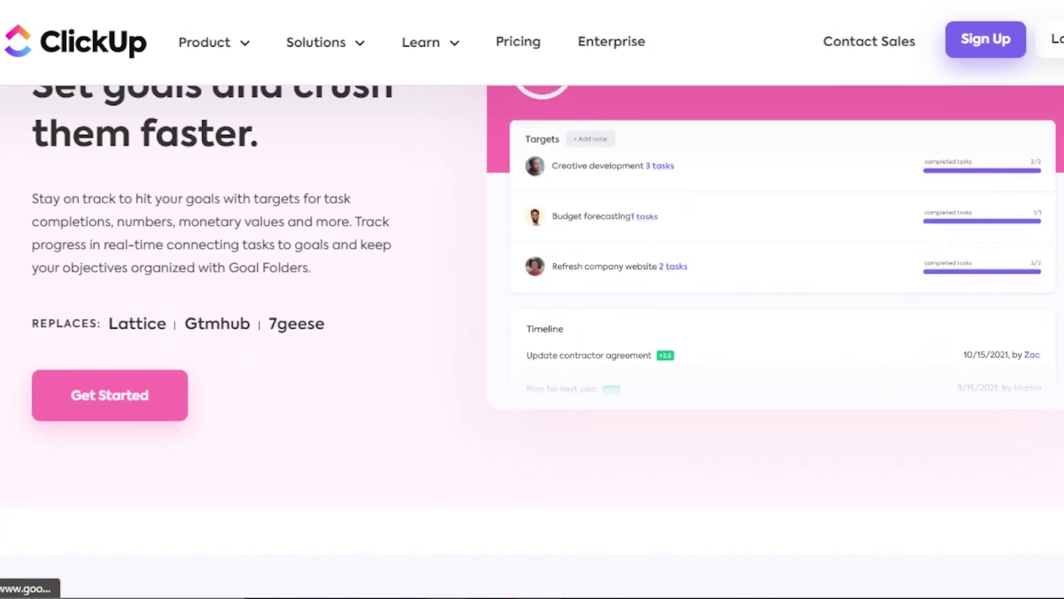
scroll(532, 299, "down", 2)
scroll(532, 300, "down", 5)
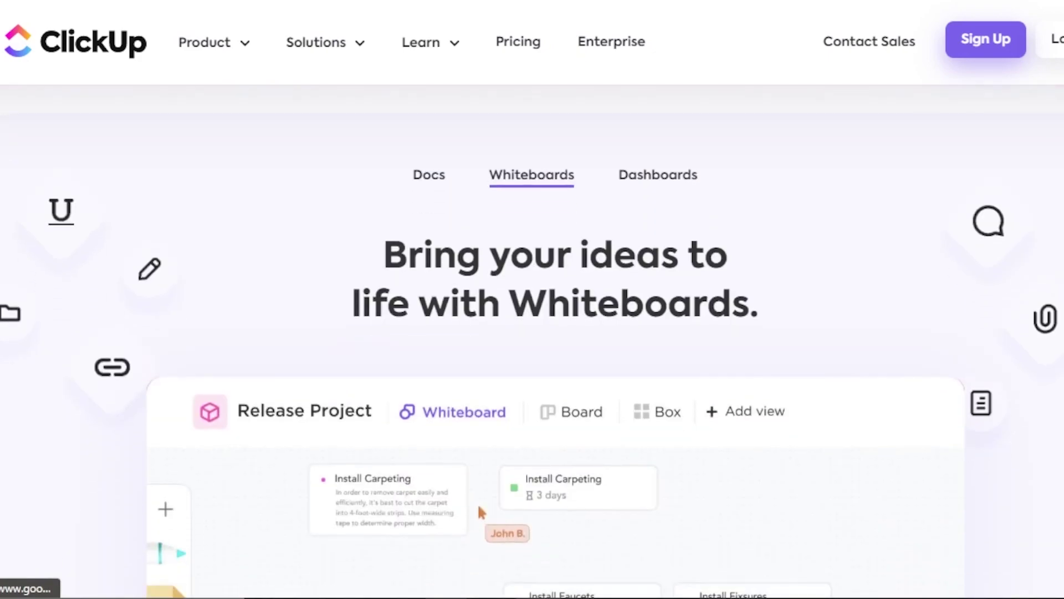
scroll(532, 300, "down", 3)
scroll(533, 300, "up", 3)
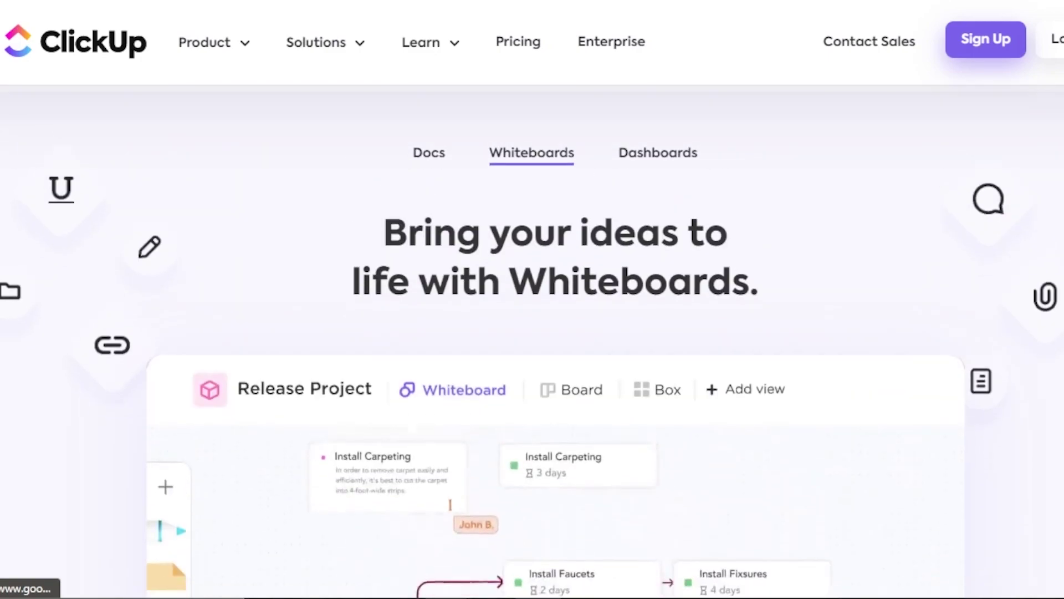
scroll(533, 299, "down", 12)
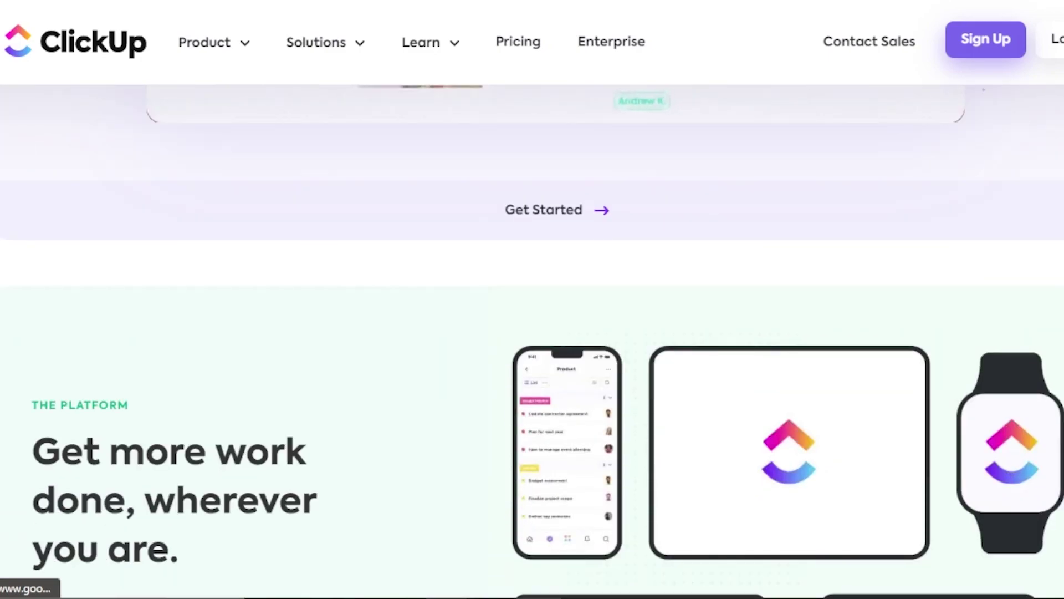
scroll(532, 299, "down", 4)
scroll(532, 299, "down", 12)
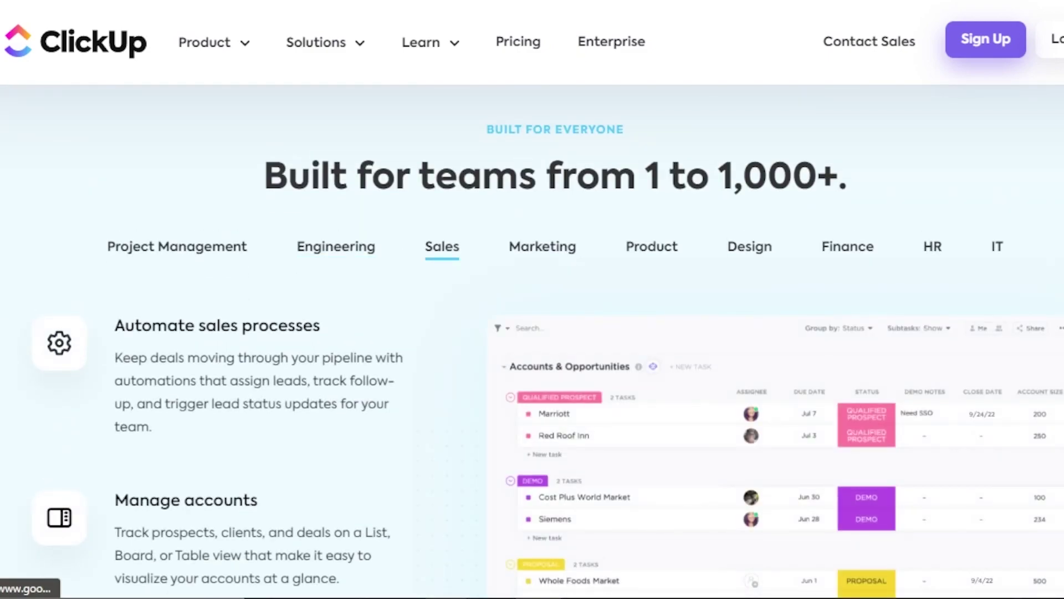
scroll(533, 299, "down", 15)
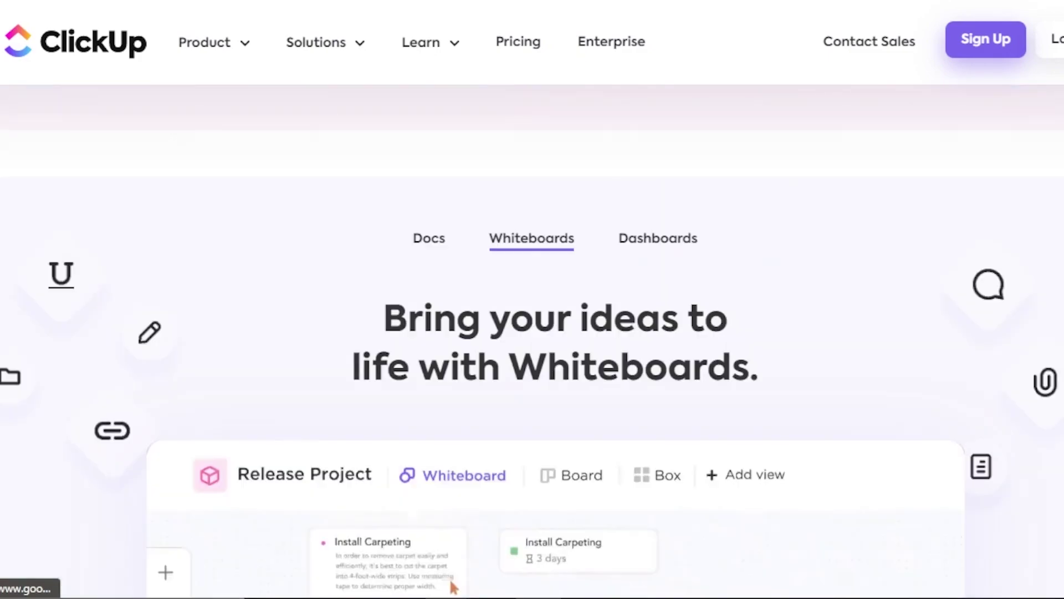
scroll(532, 299, "up", 15)
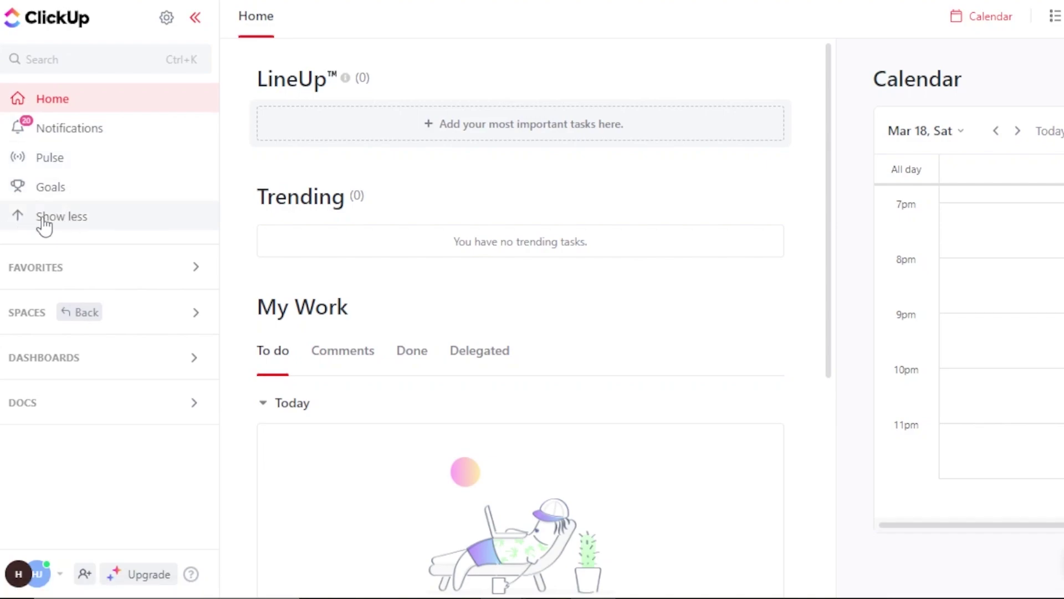
Step: Expand the sidebar's Dashboards section to list Videos, Dashboard, Dashboard1 and Dashboard2
left_click(195, 313)
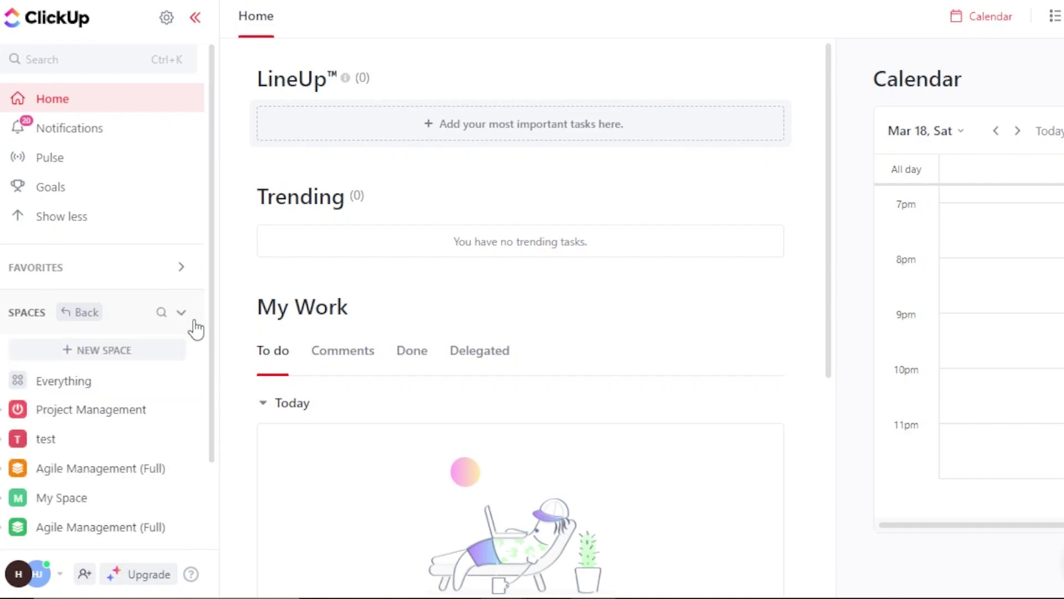
left_click_drag(213, 310, 209, 404)
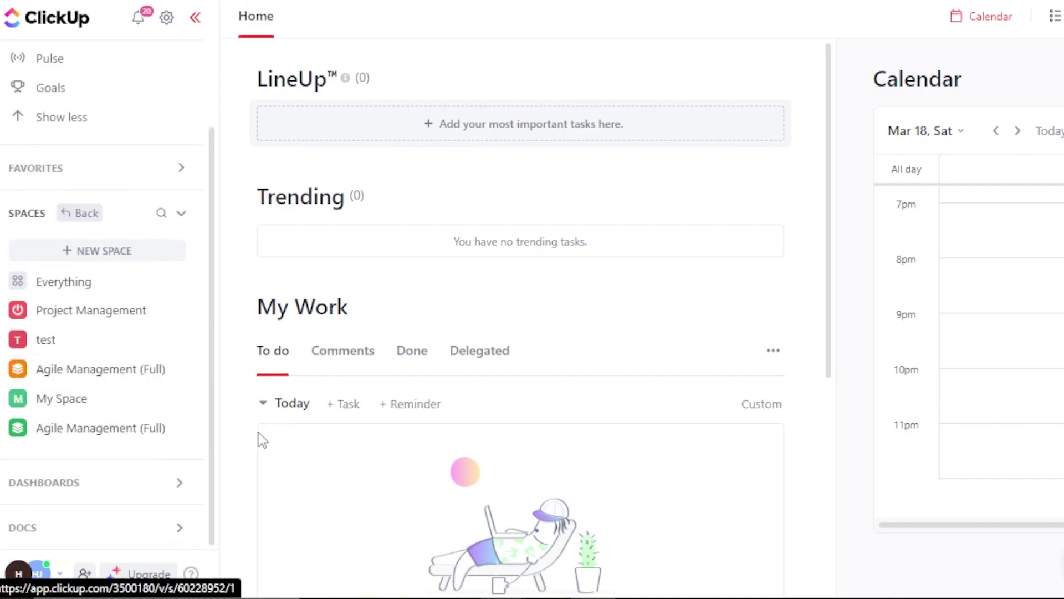
left_click(179, 487)
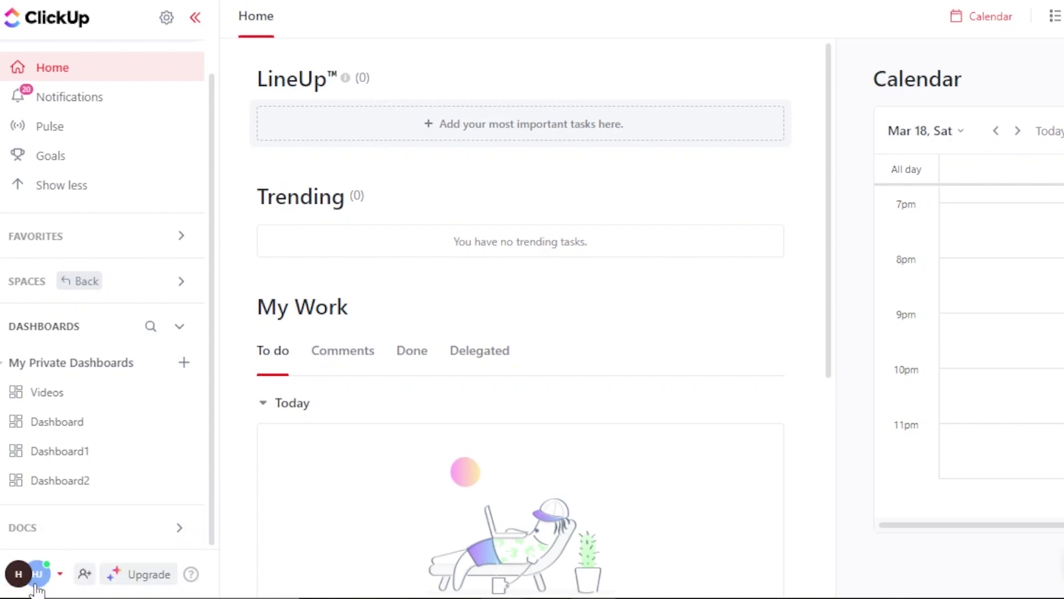
Step: Open and dismiss the workspace menu and the Invite people dialog, leaving Home showing
left_click(62, 579)
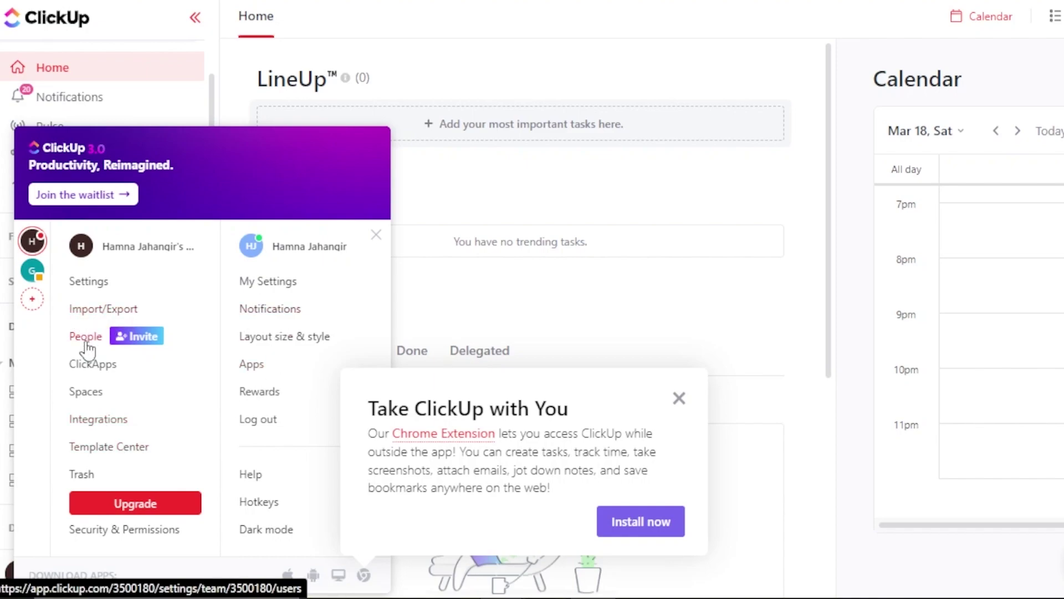
left_click(677, 398)
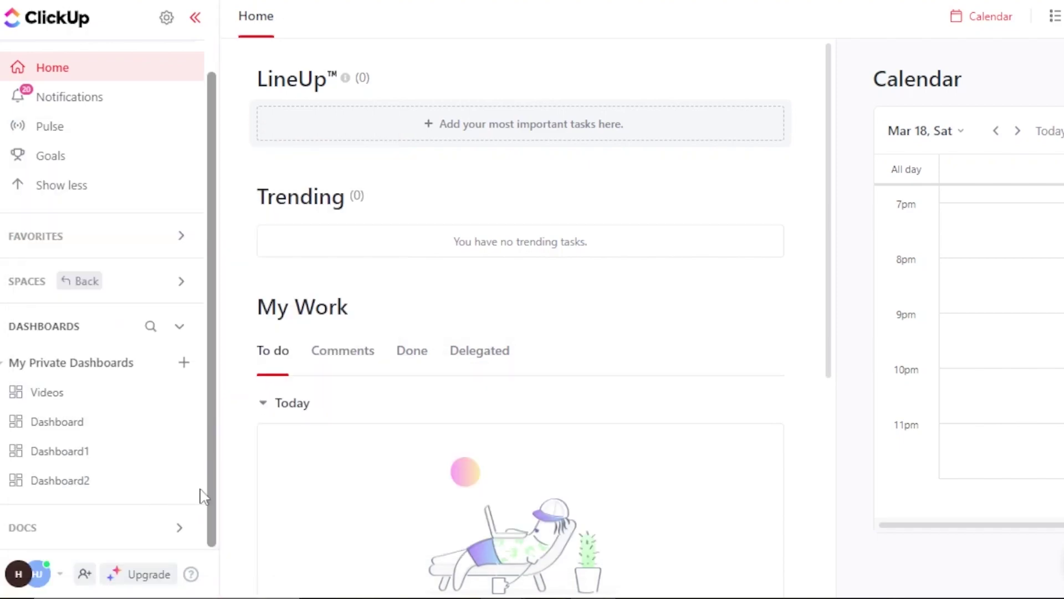
left_click(85, 574)
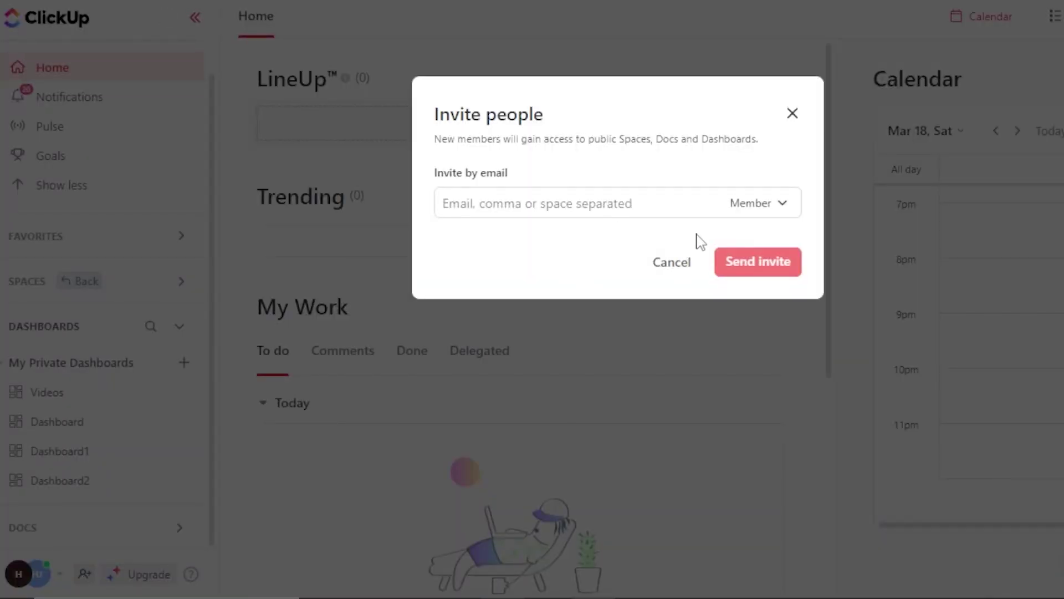
left_click(792, 114)
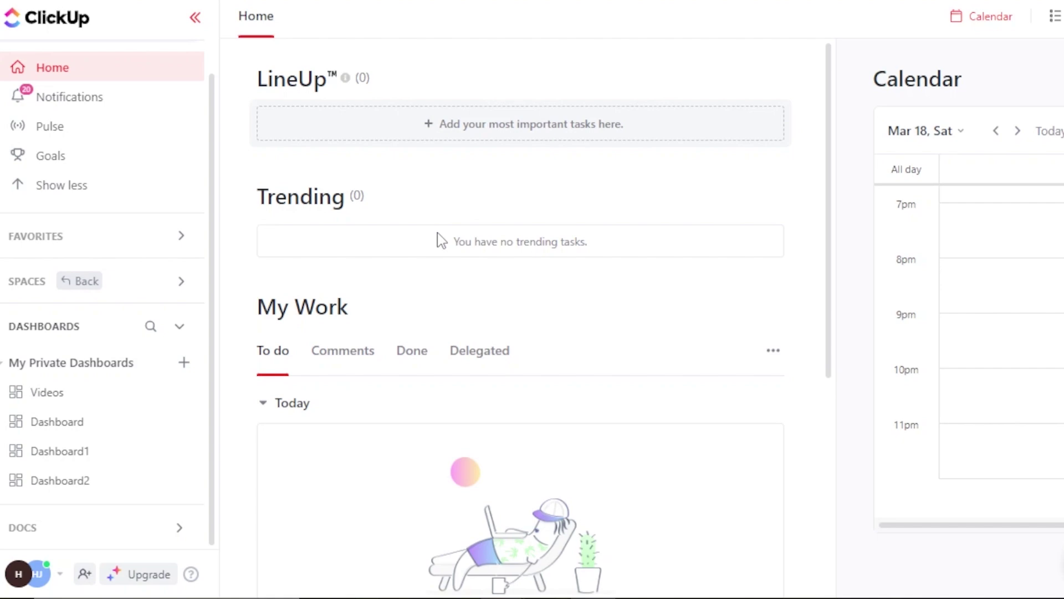
Step: Start a new space from Templates and view the featured CRM template's details
left_click(182, 282)
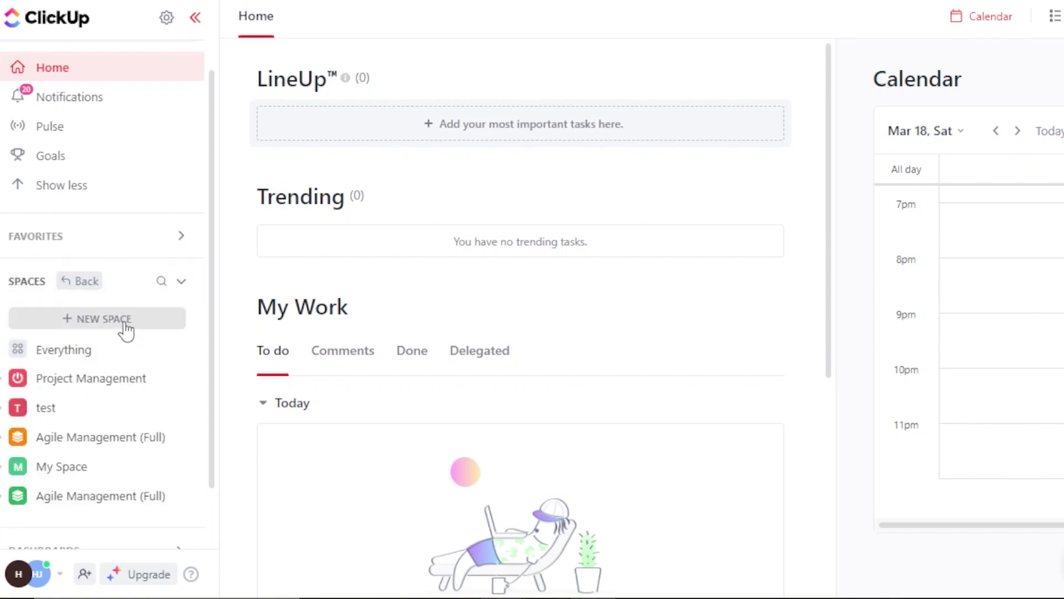
left_click(126, 325)
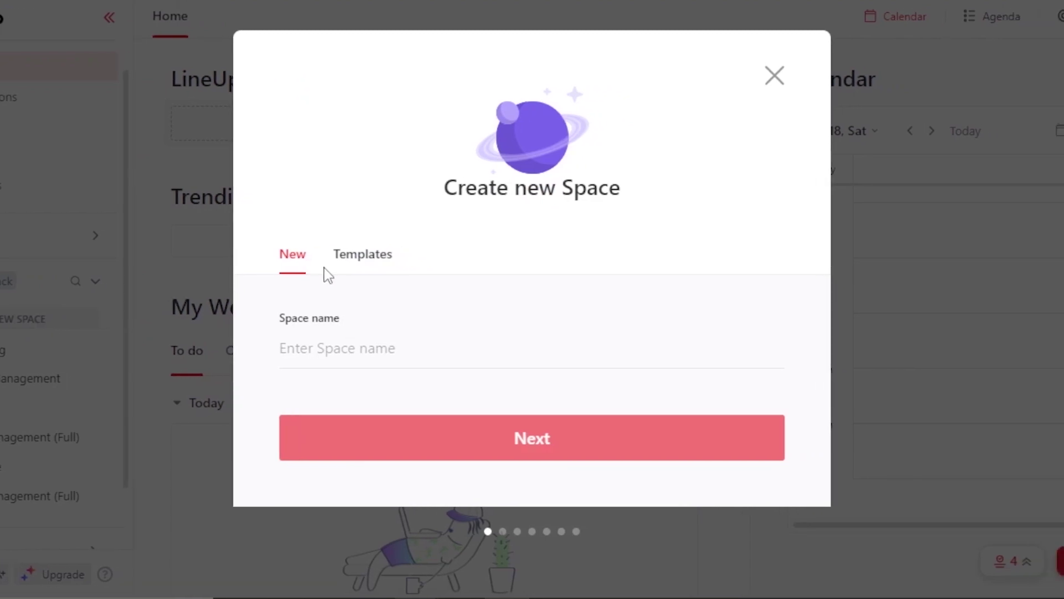
left_click(363, 266)
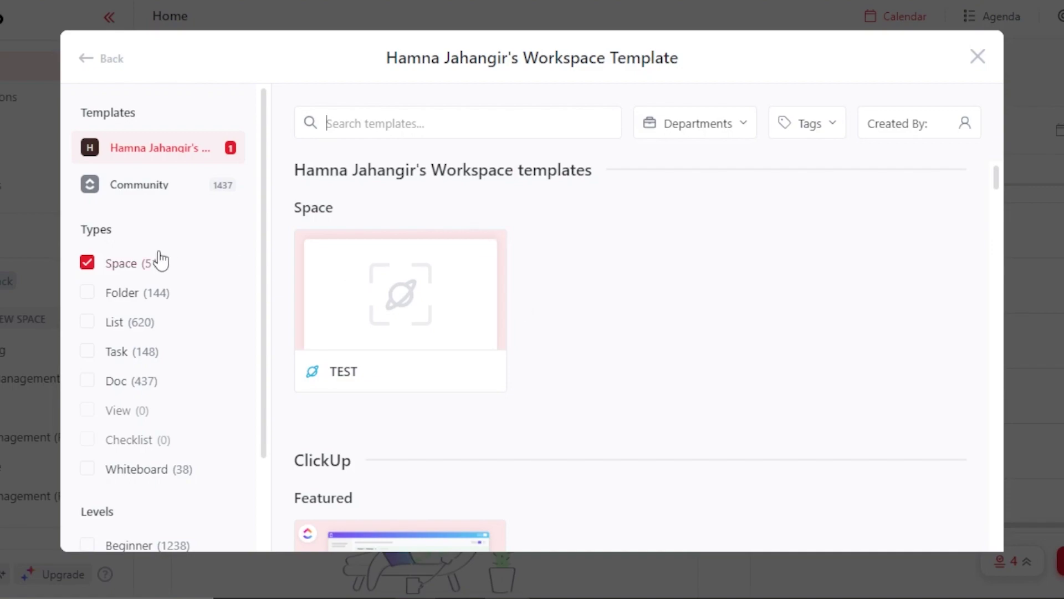
scroll(263, 230, "down", 2)
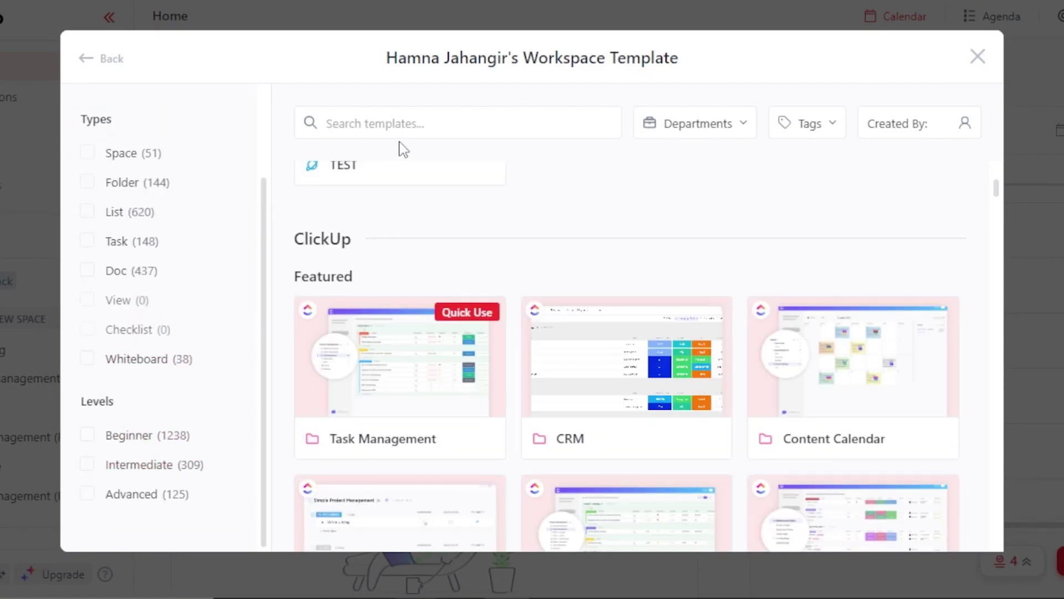
left_click(544, 304)
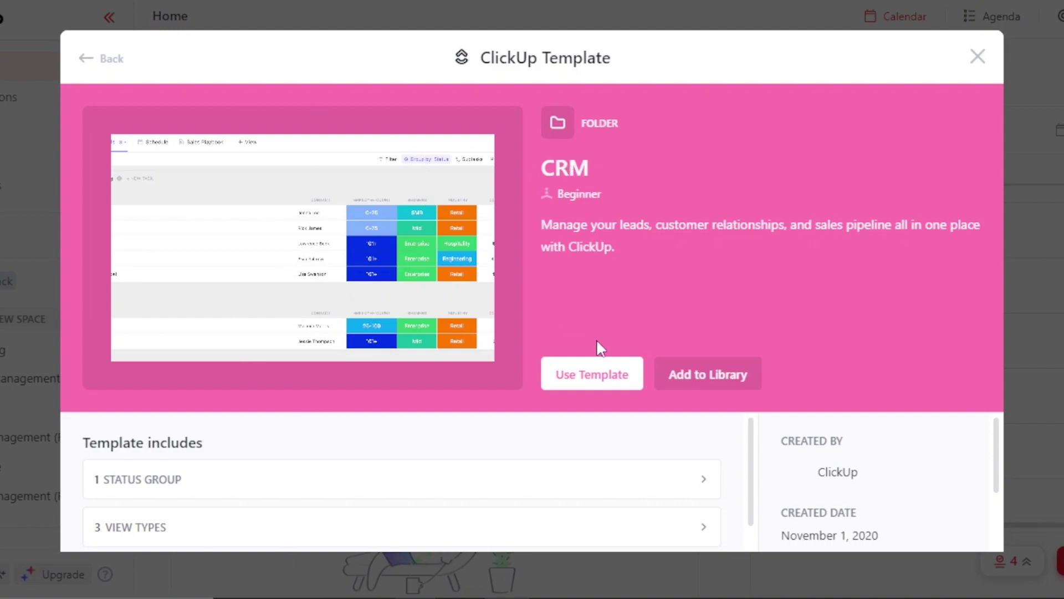
Step: Target the CRM template at the test space with Customize import items selected
left_click(603, 380)
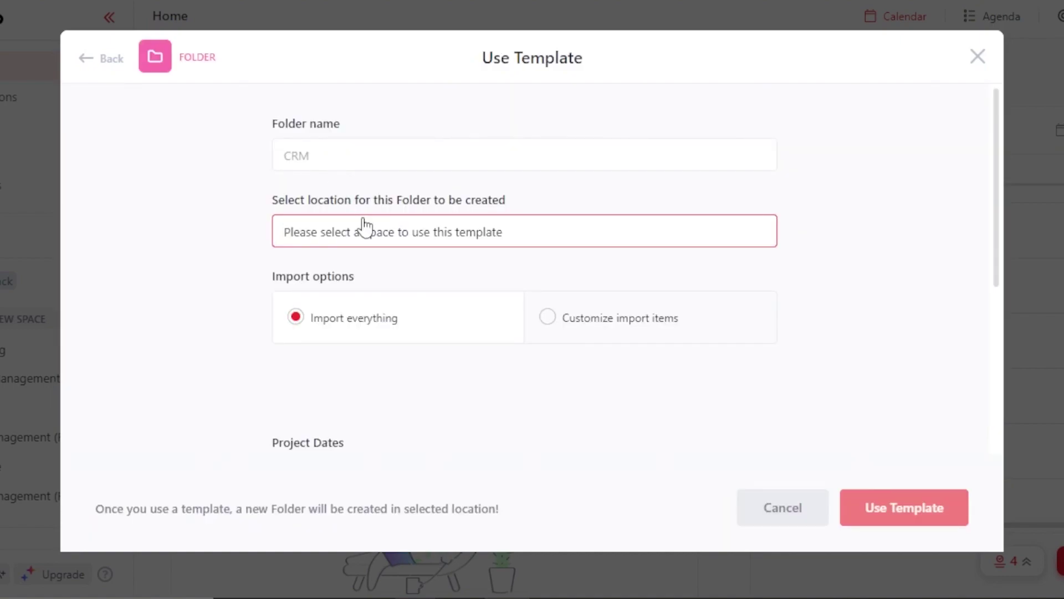
left_click(342, 238)
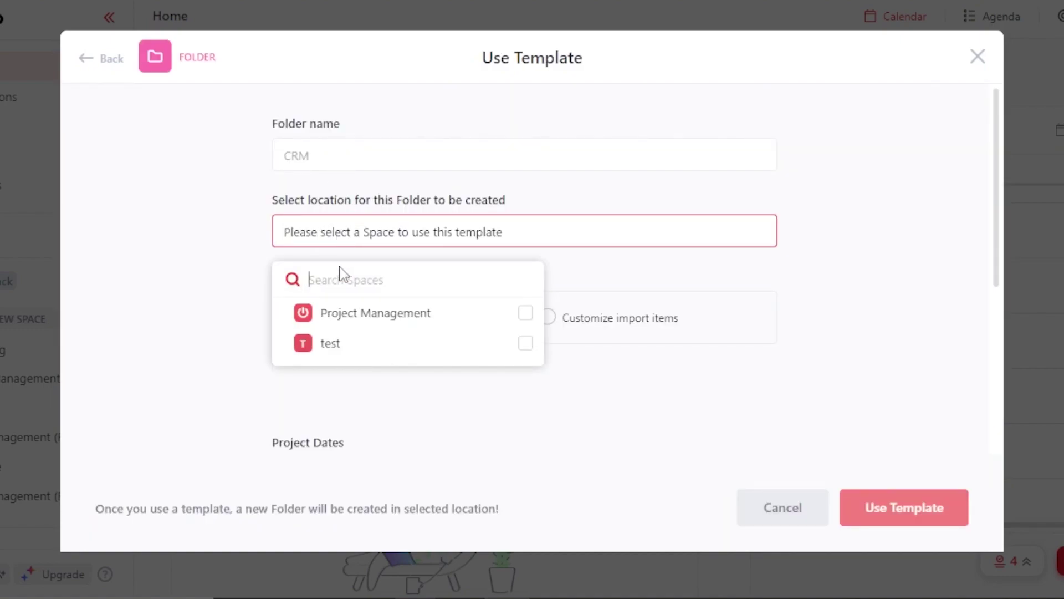
left_click(526, 344)
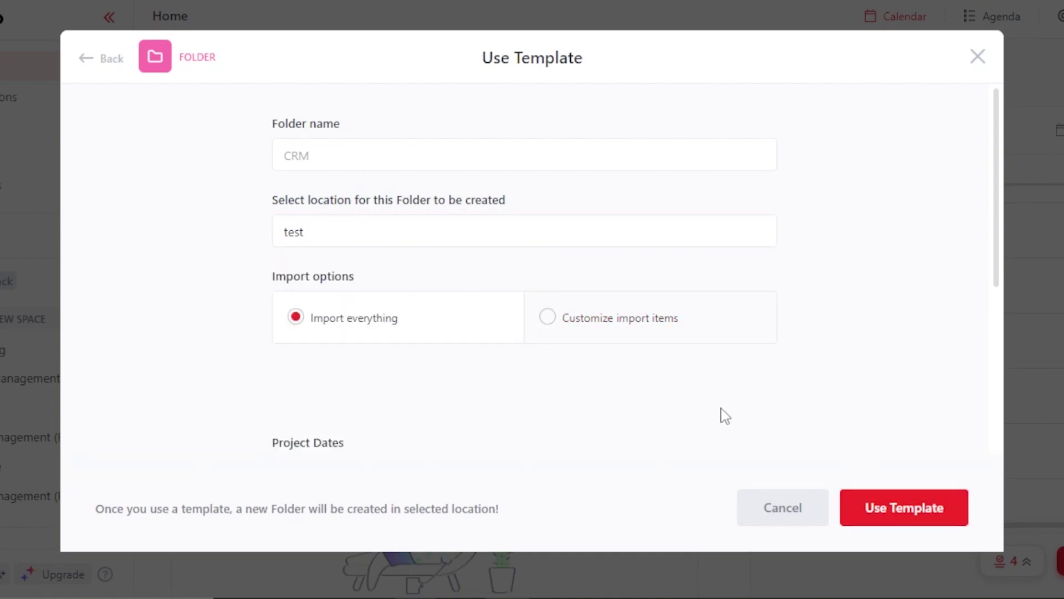
left_click(692, 327)
scroll(942, 421, "down", 5)
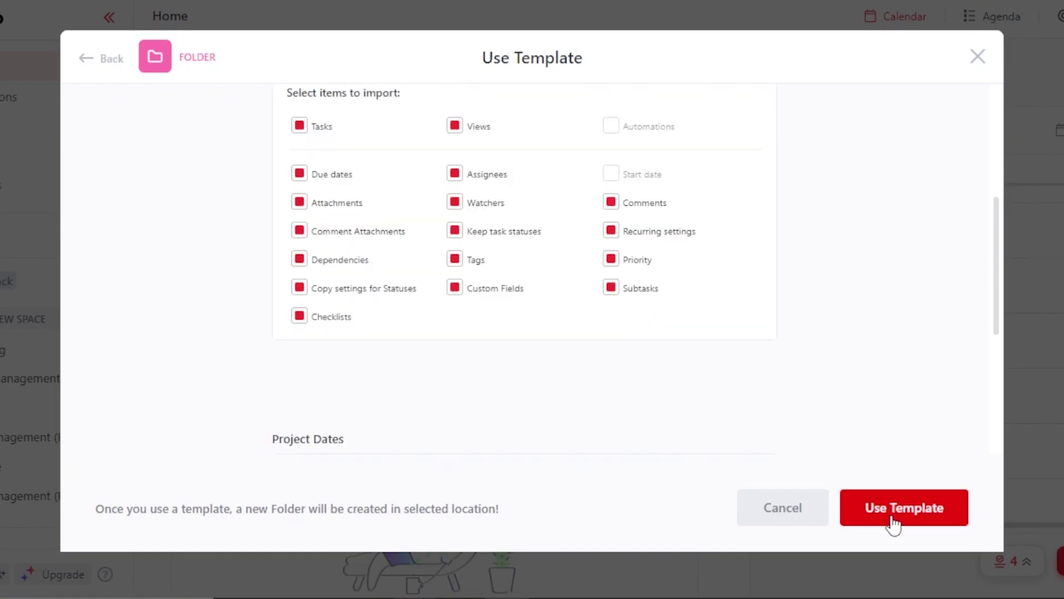
Step: Create the CRM folder and review the Accounts & Opportunities deals grouped by status
left_click(893, 519)
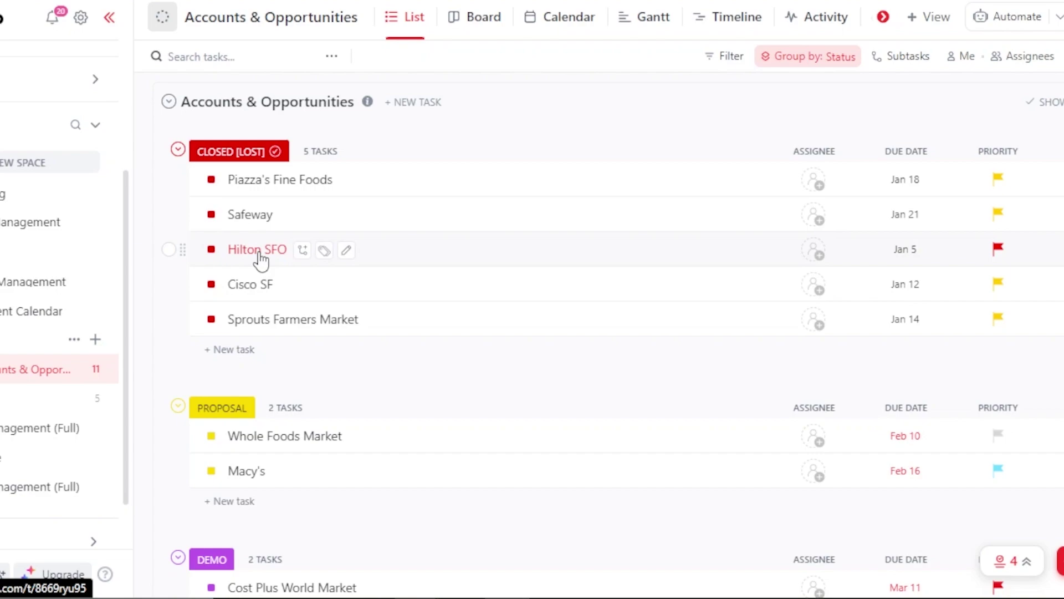
scroll(126, 287, "down", 1)
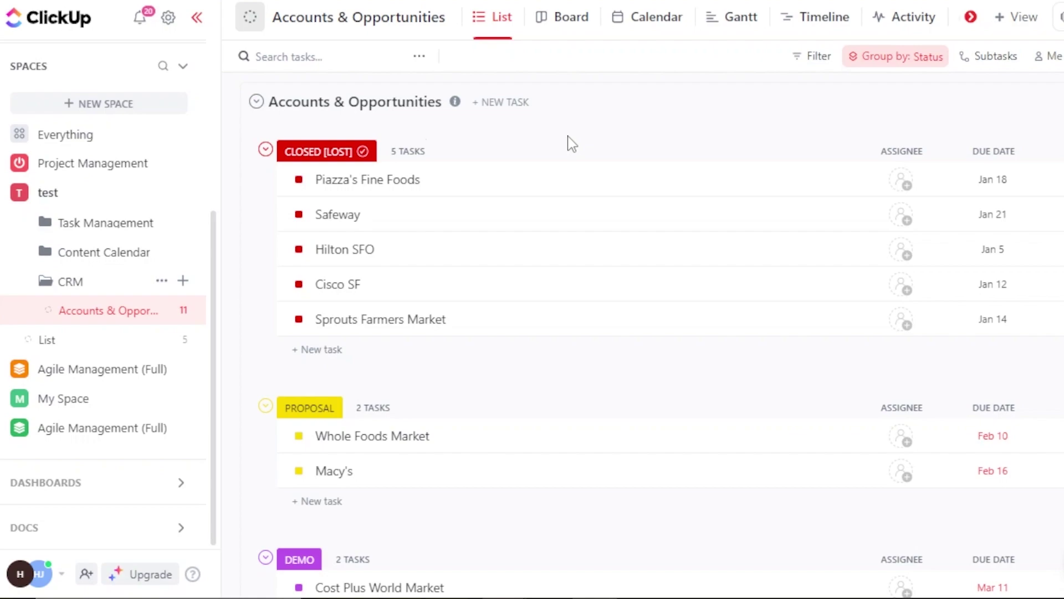
scroll(610, 332, "down", 5)
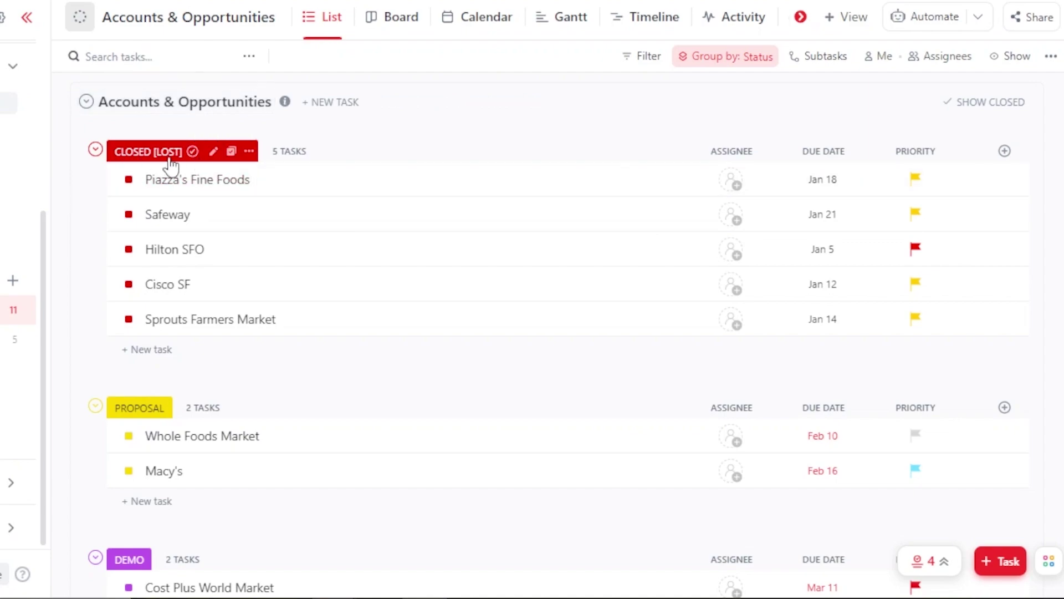
Step: Abandon a new deal under CLOSED [LOST] and show the list's Share settings
left_click(140, 350)
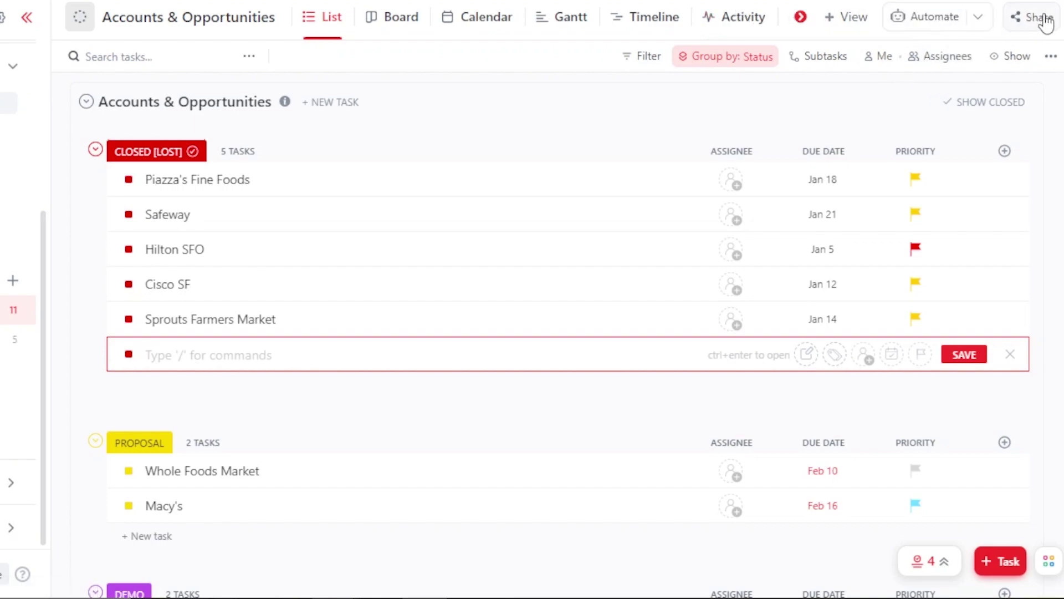
left_click(1031, 28)
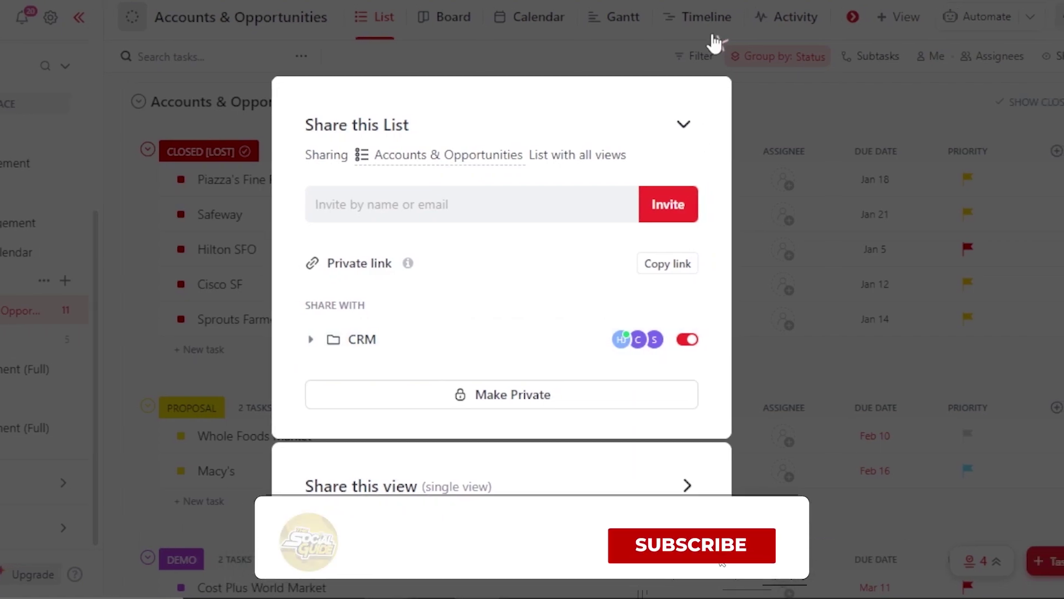
Step: Assign a team member to Piazza's Fine Foods and collapse the CLOSED [LOST] group
left_click(749, 43)
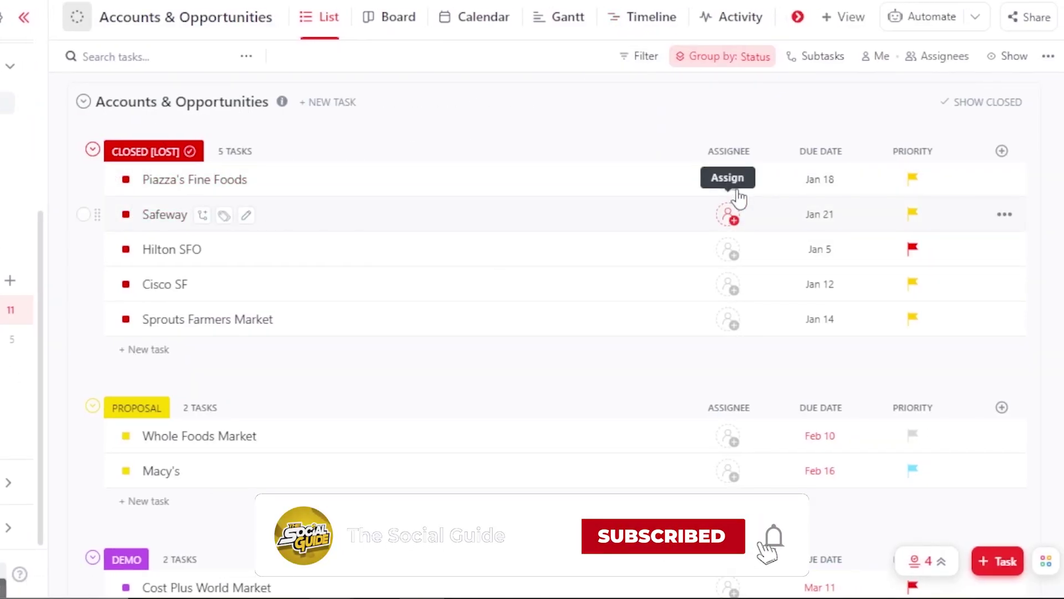
left_click(729, 181)
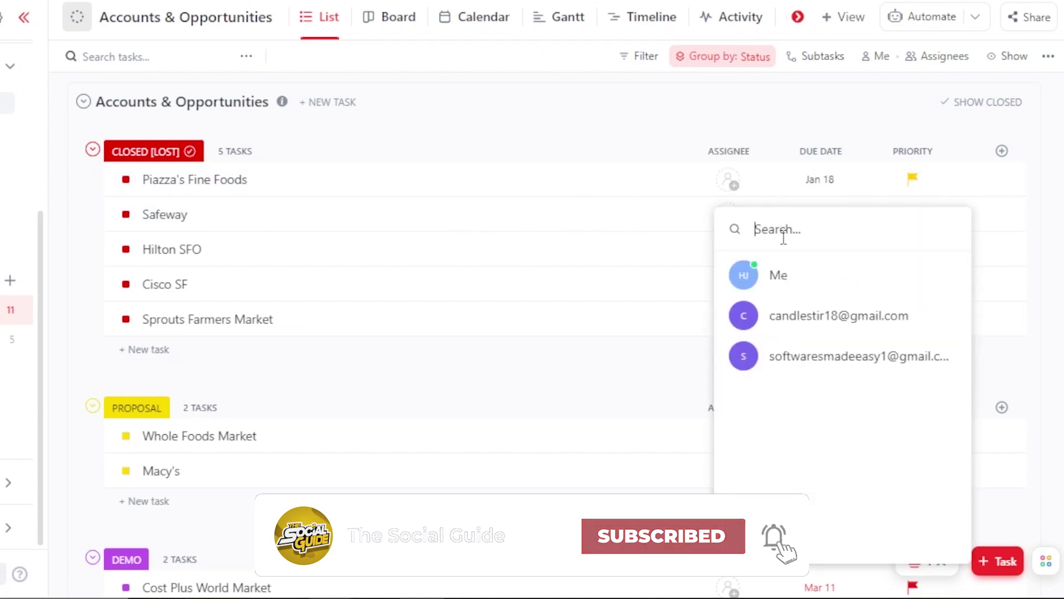
left_click(801, 318)
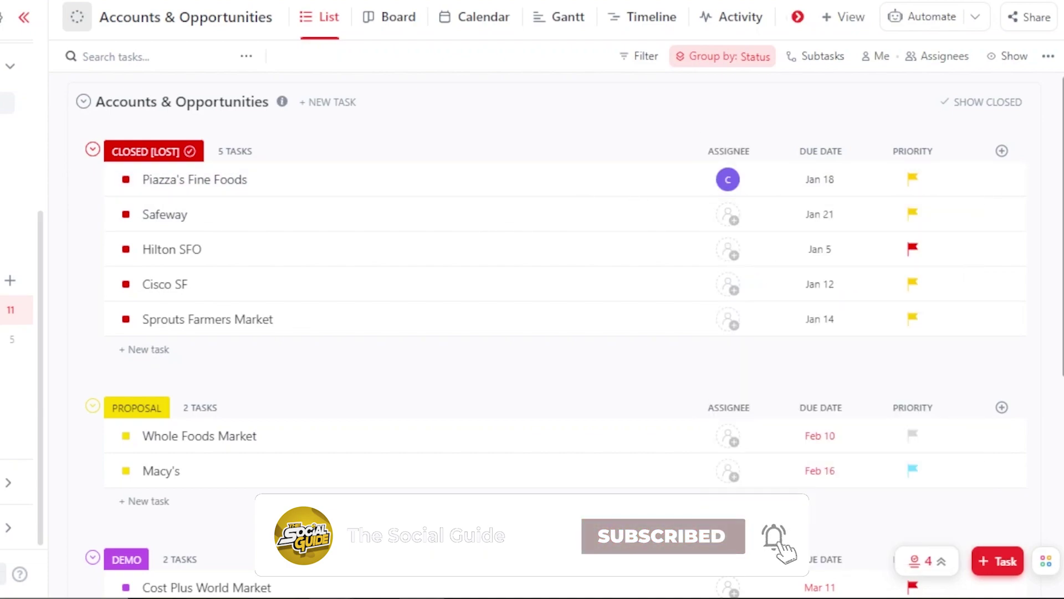
left_click(93, 150)
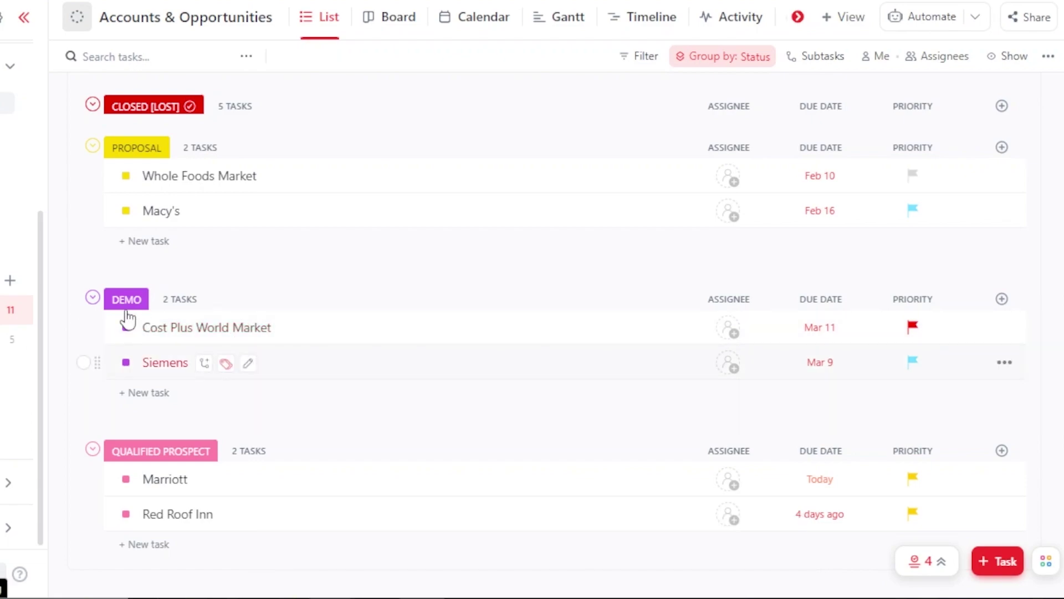
Step: Assign two team members to Cost Plus World Market in the Demo group
left_click(733, 335)
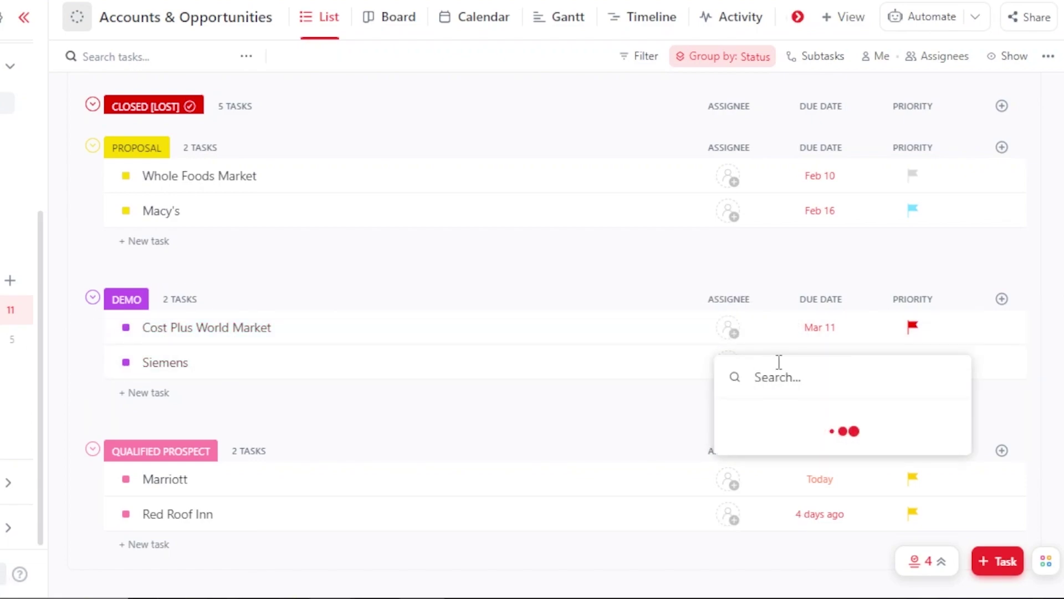
left_click(786, 354)
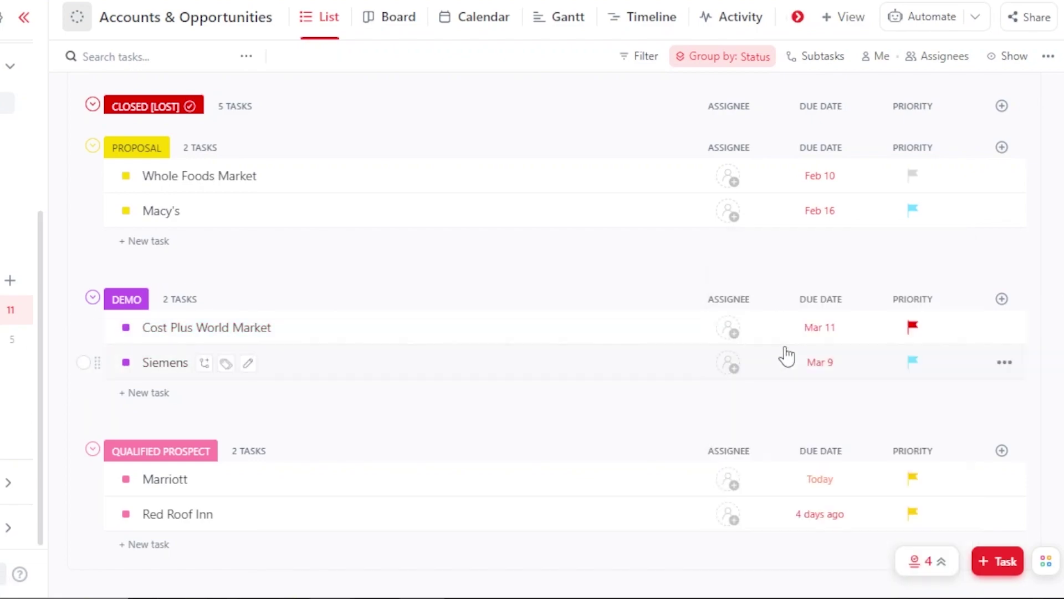
left_click(738, 344)
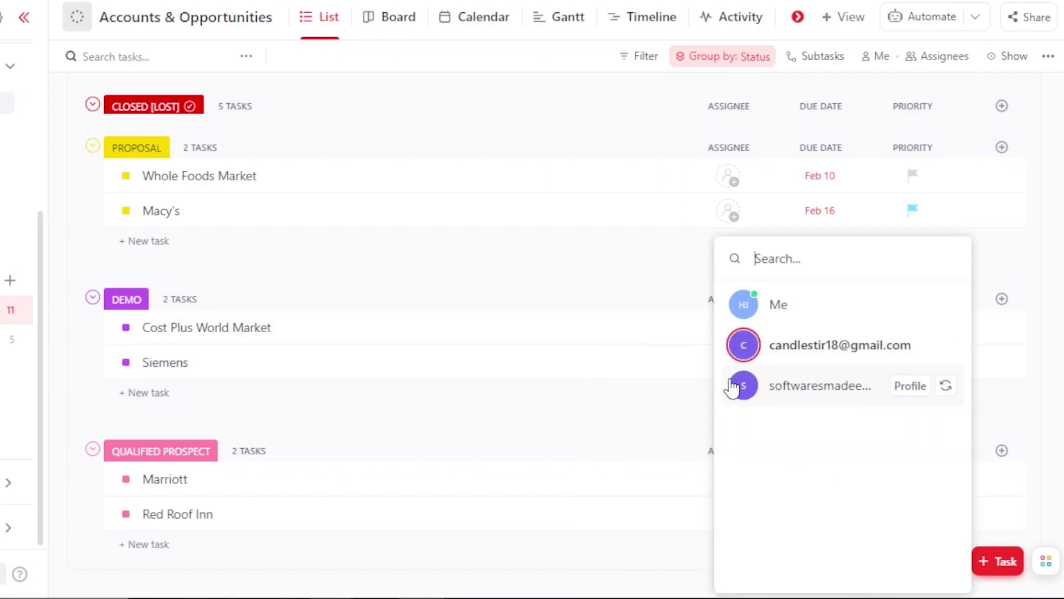
left_click(764, 389)
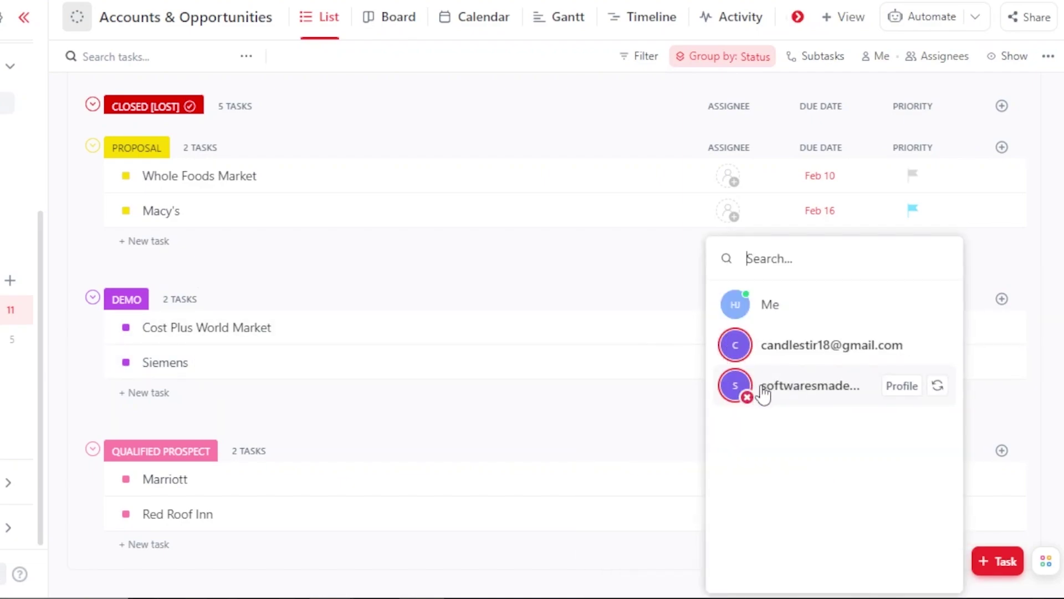
left_click(617, 305)
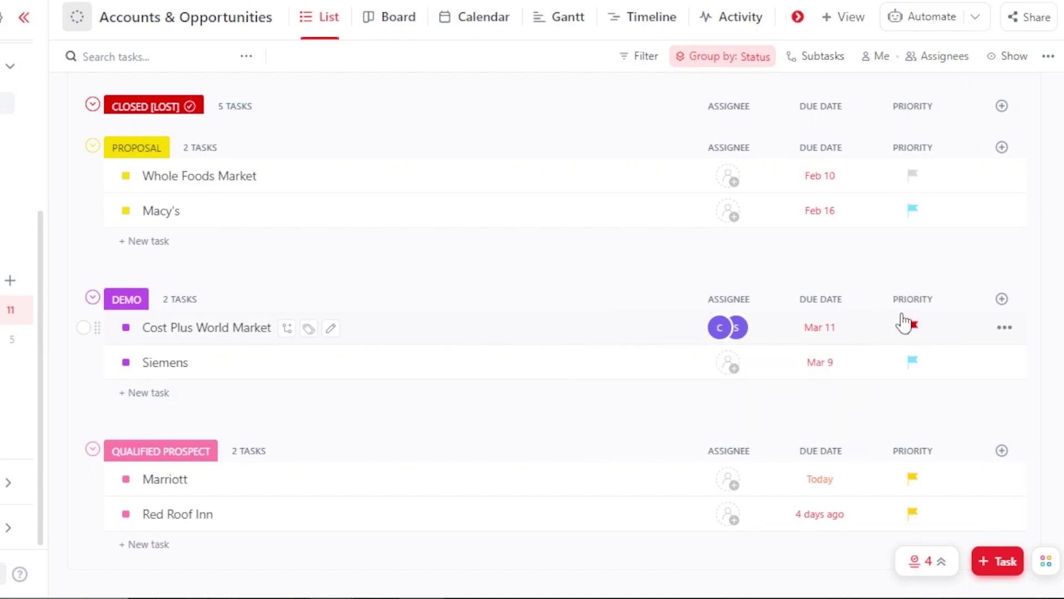
scroll(554, 321, "down", 2)
scroll(554, 321, "down", 3)
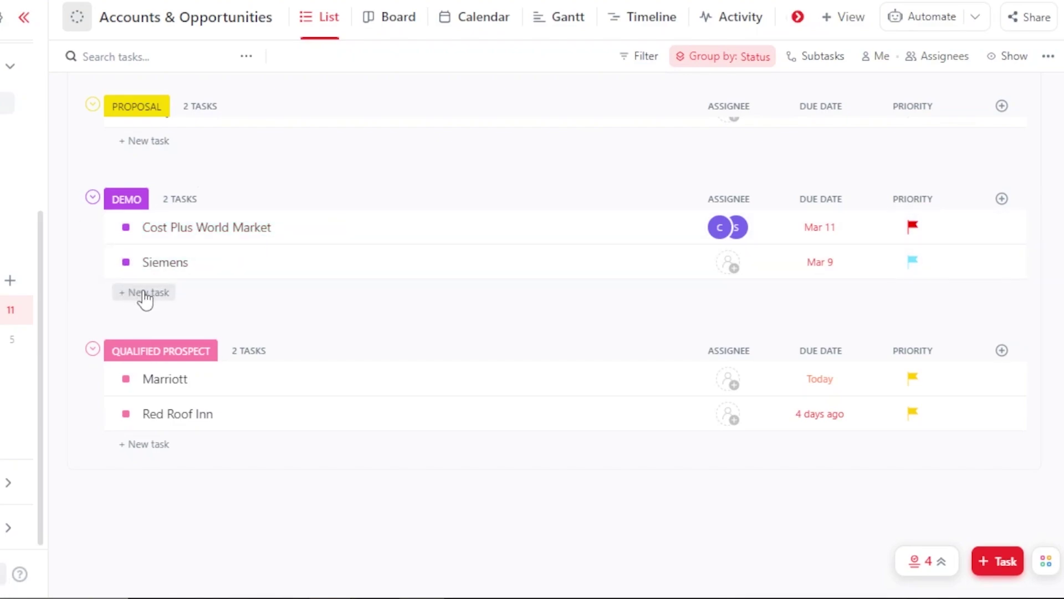
Step: Add a deal named 'test' to the DEMO group
left_click(140, 293)
type("test")
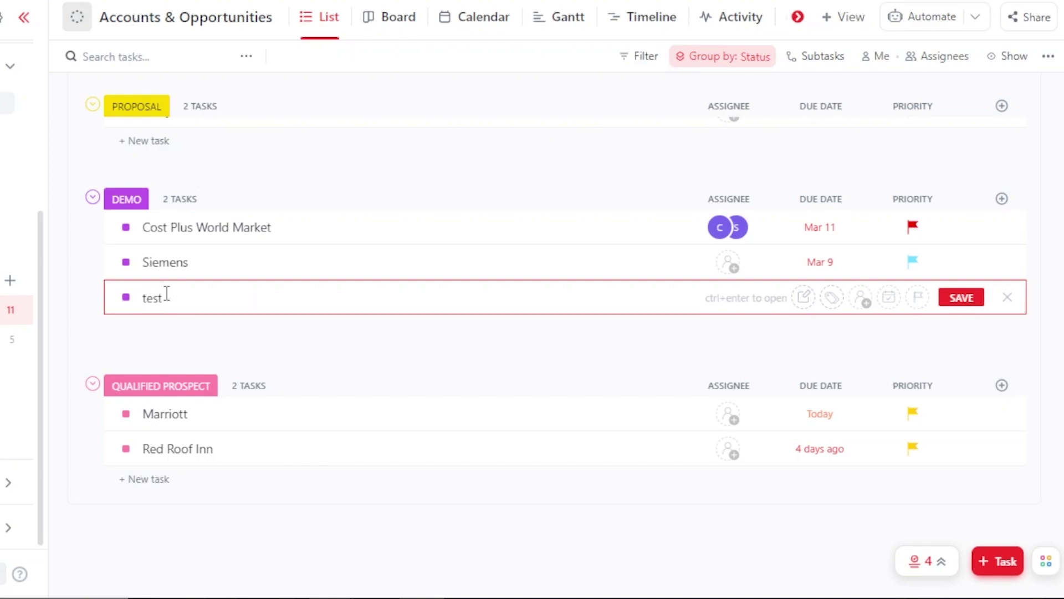
key("Return")
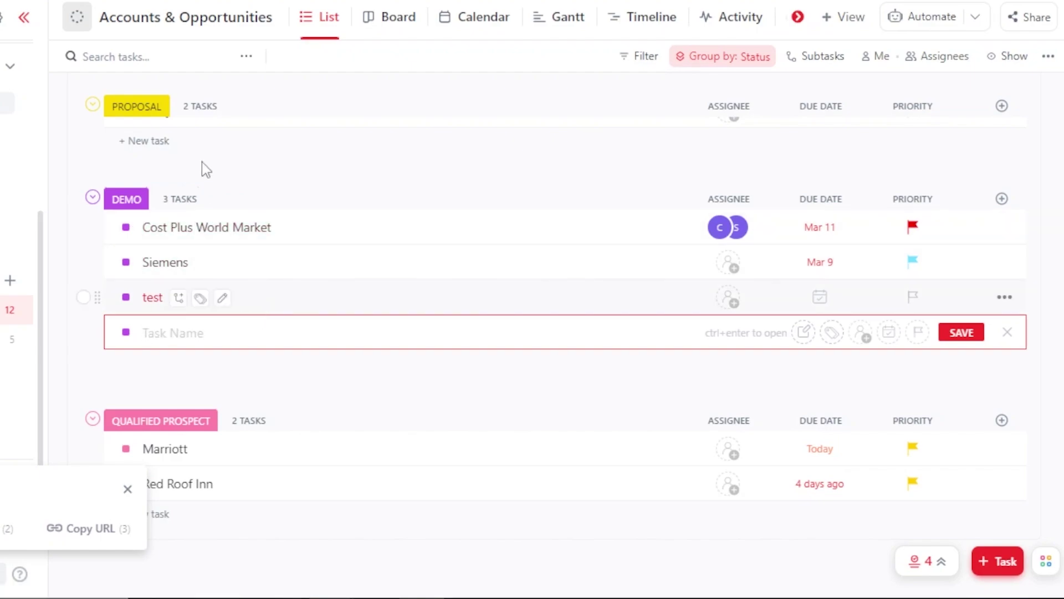
Step: Open the test deal and set its status to CLOSED [WON]
left_click(152, 211)
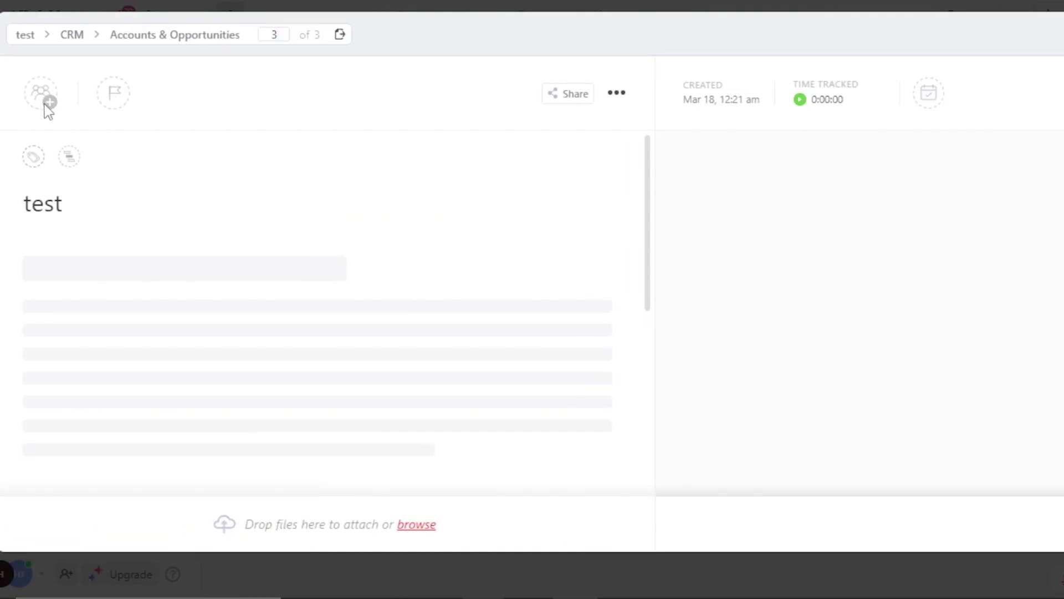
left_click(124, 103)
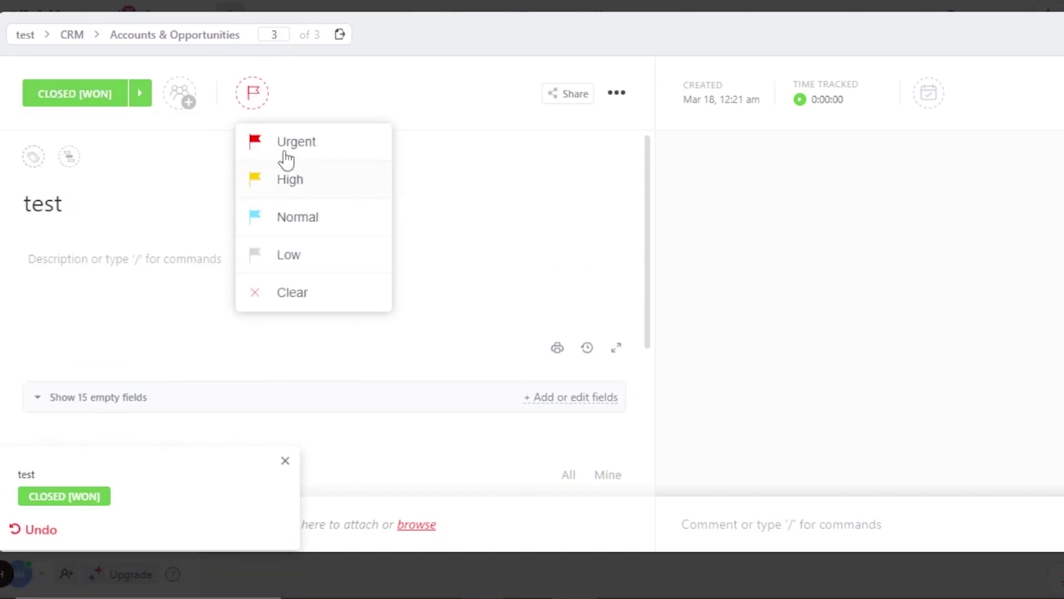
left_click(113, 98)
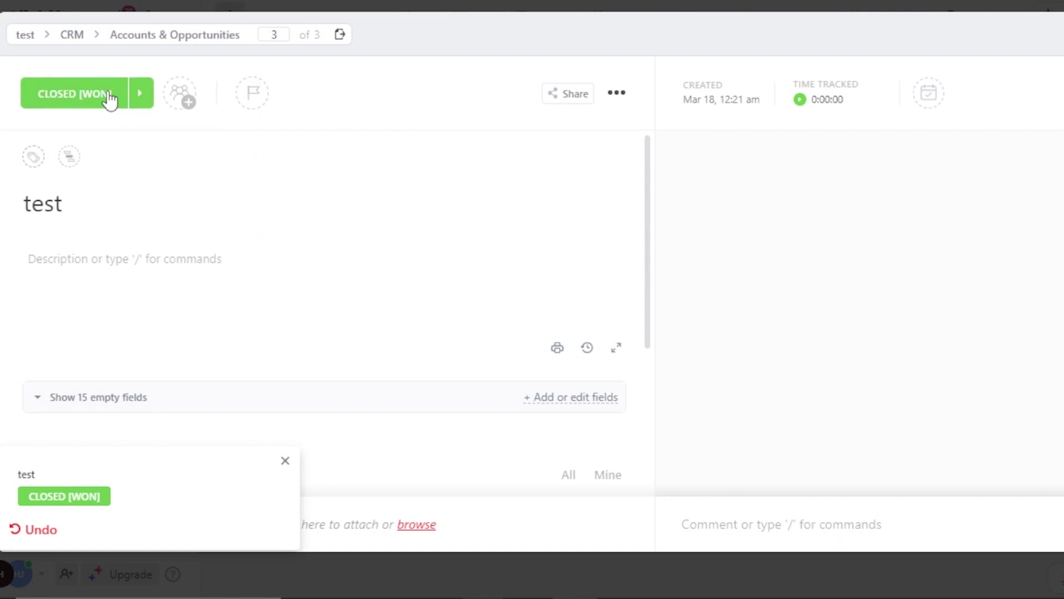
left_click(102, 98)
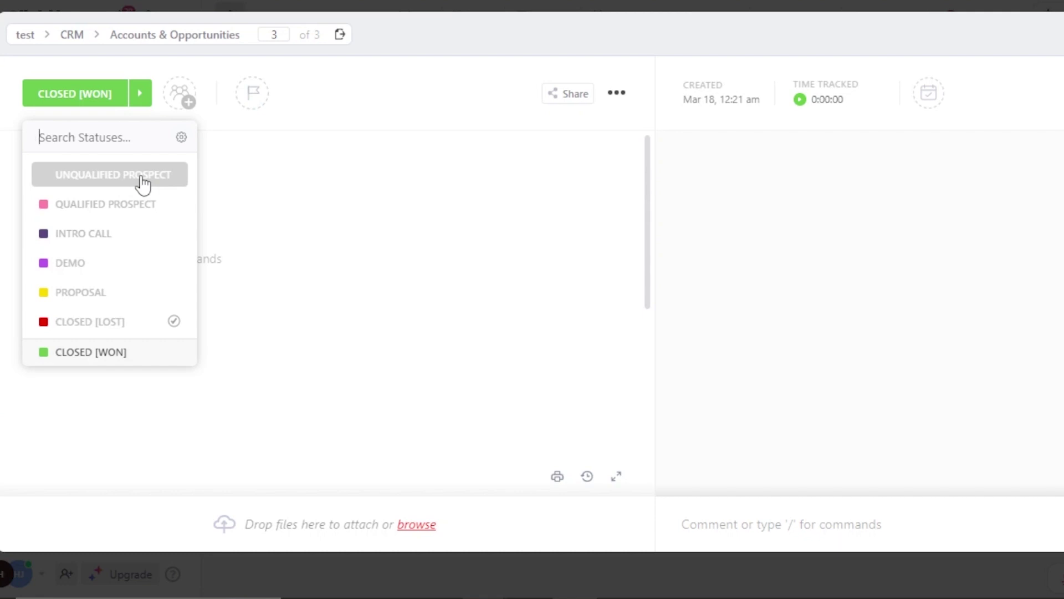
Step: Close the test deal's details to return to the Accounts & Opportunities list
left_click(626, 99)
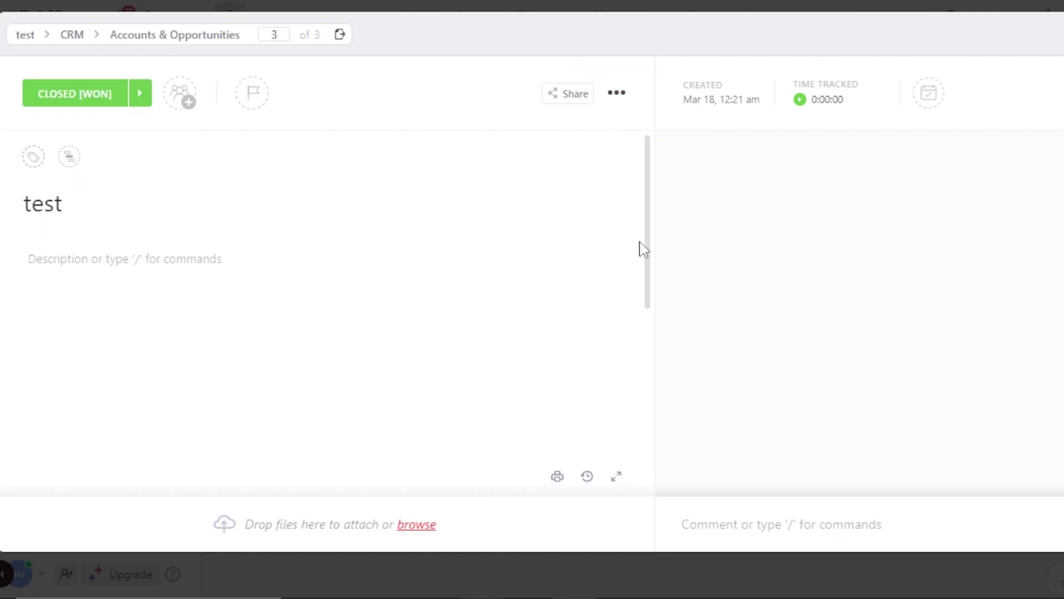
scroll(646, 257, "down", 5)
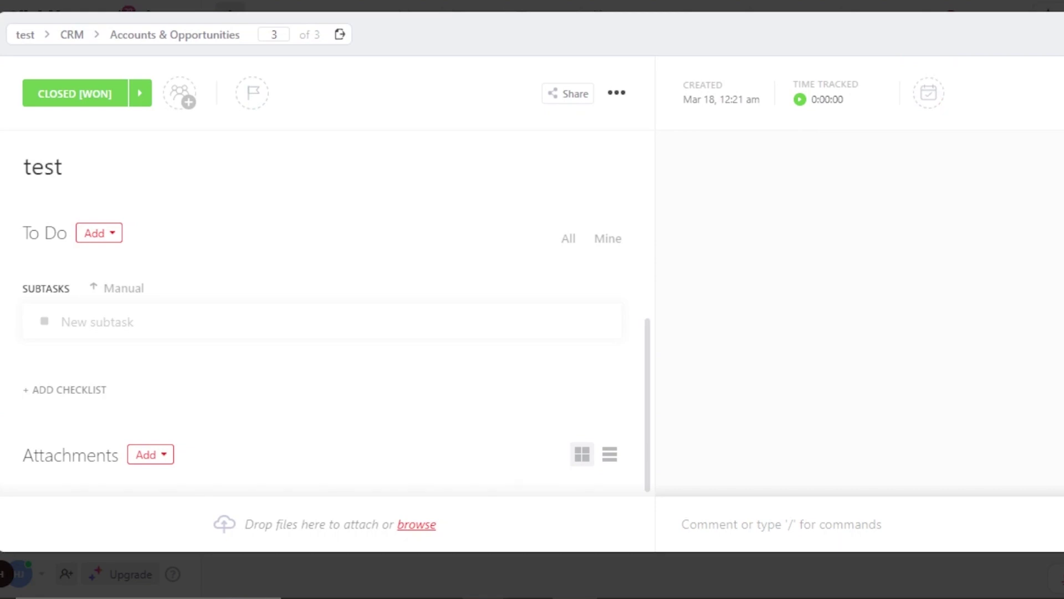
key("Escape")
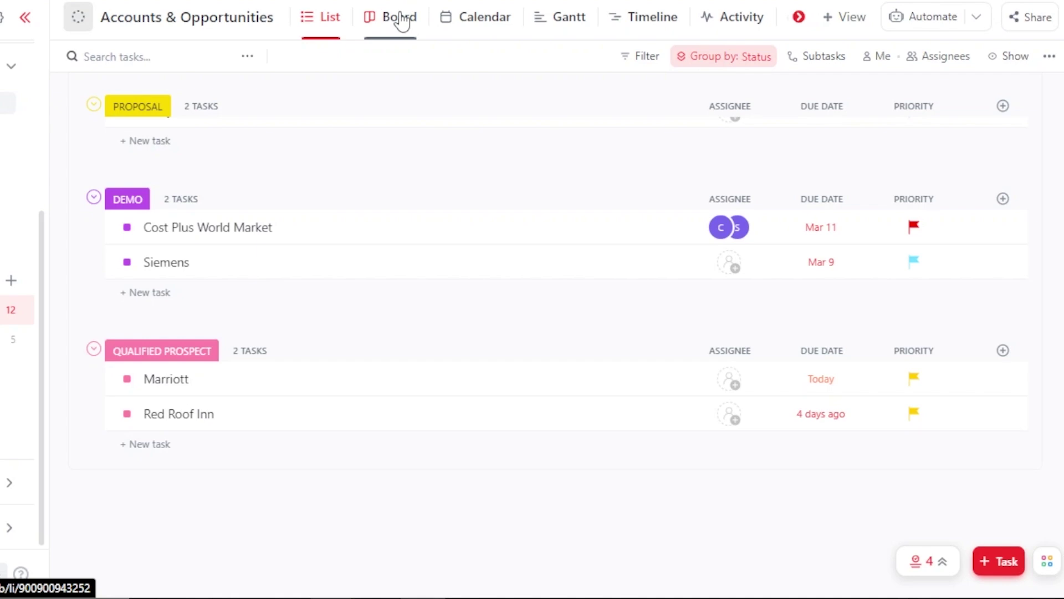
Step: Show the Accounts & Opportunities deals as the Board view, closing the Add View panel unused
left_click(410, 24)
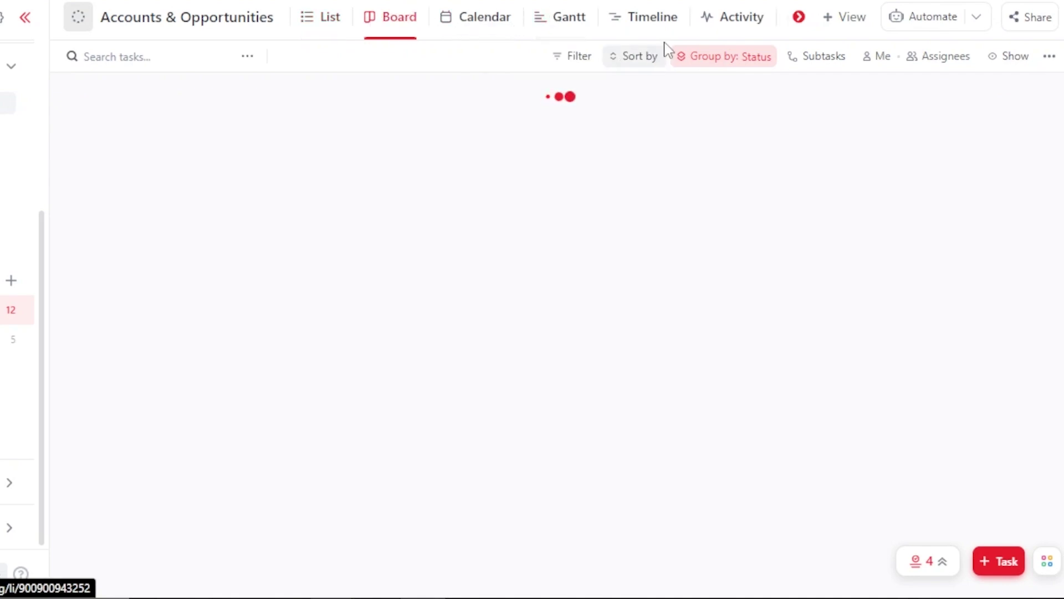
left_click(843, 22)
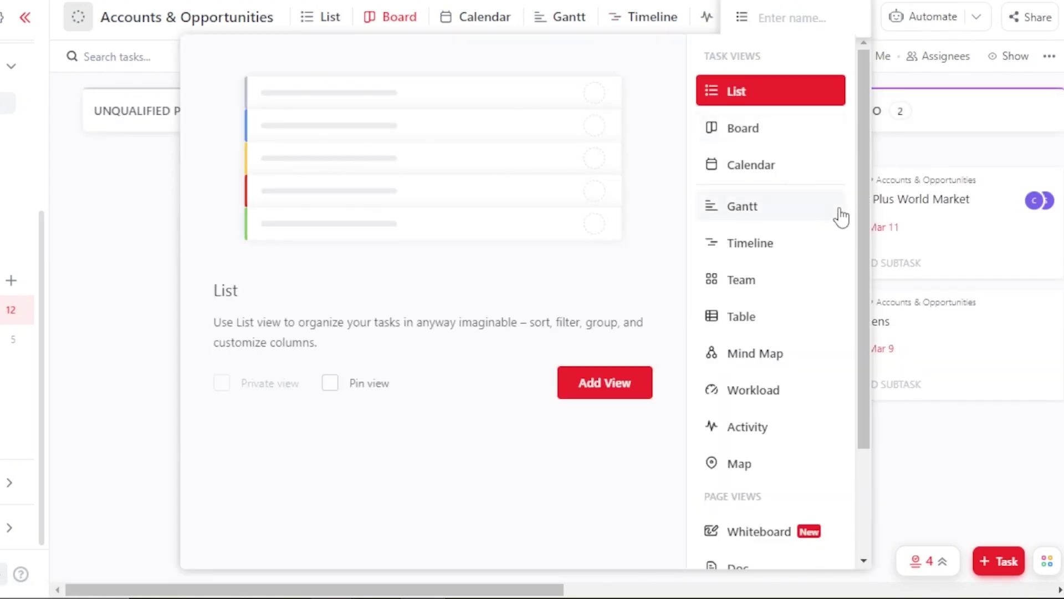
scroll(868, 215, "down", 3)
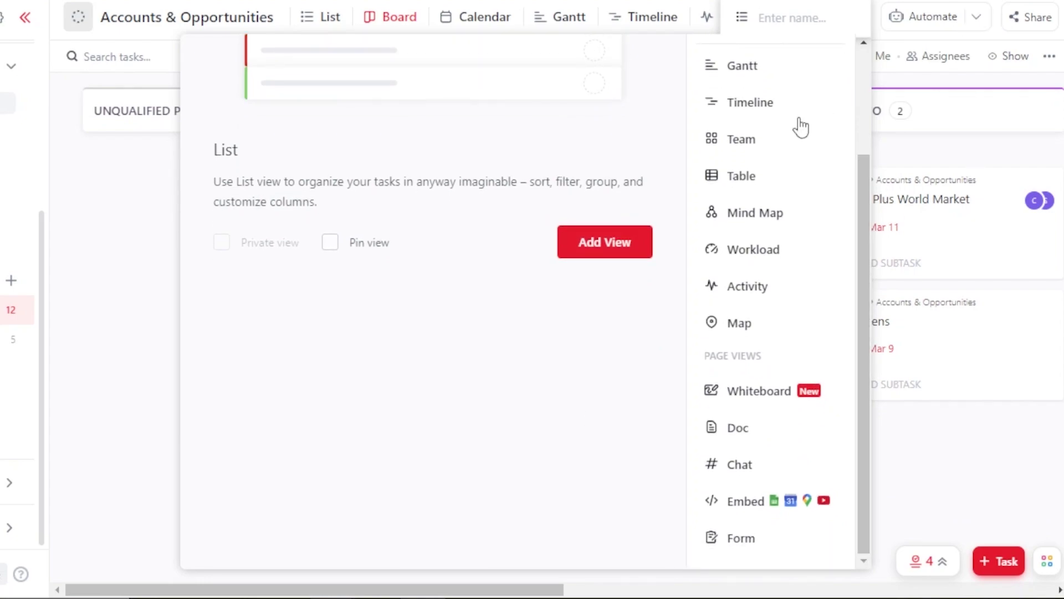
left_click(127, 261)
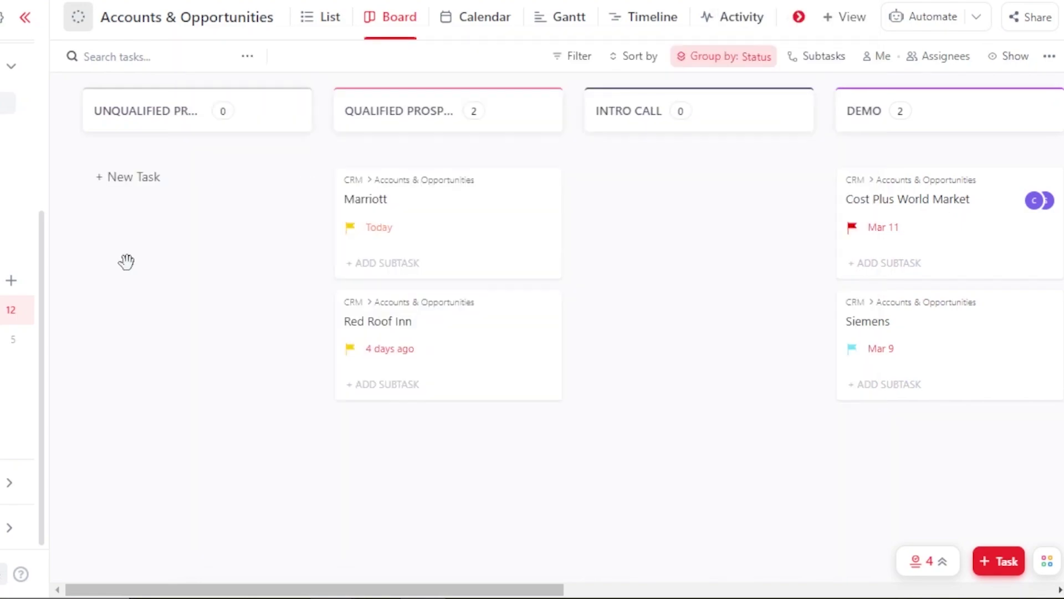
left_click(966, 25)
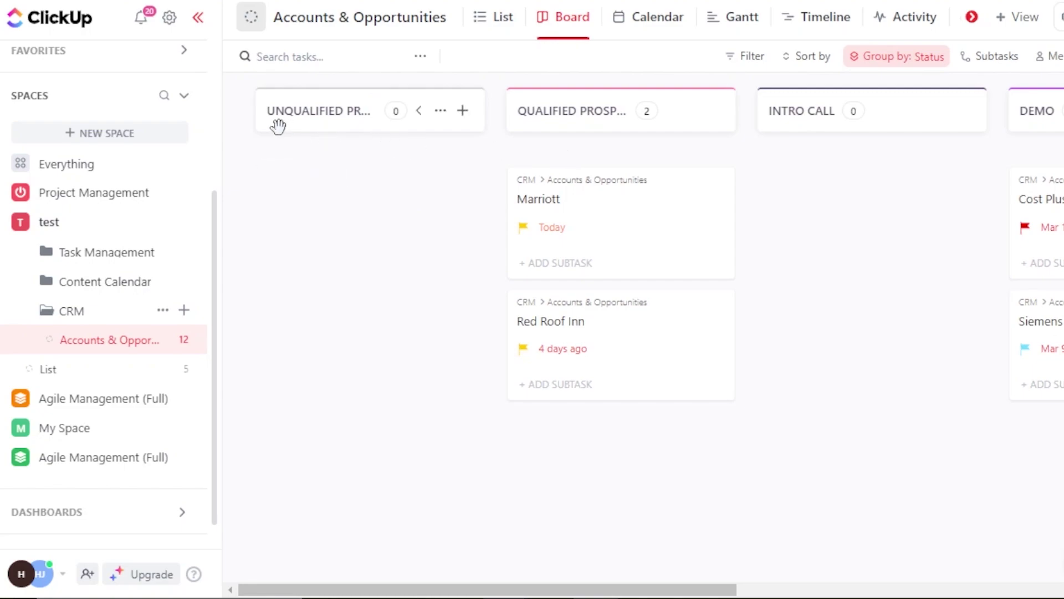
Step: Create a deal named 'test' in the Unqualified column
left_click(308, 185)
type("te")
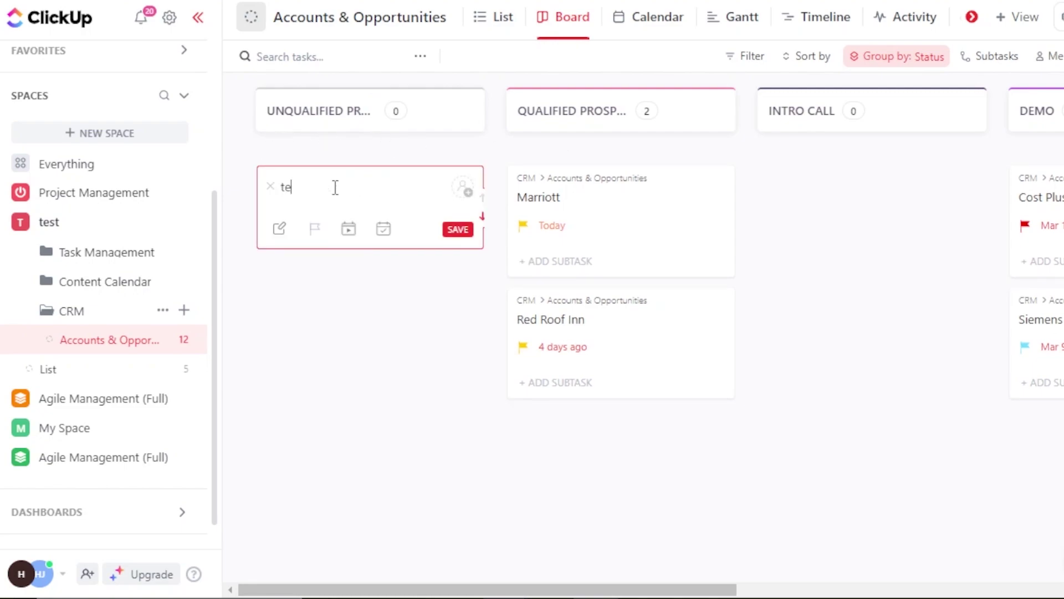
type("st")
key("Return")
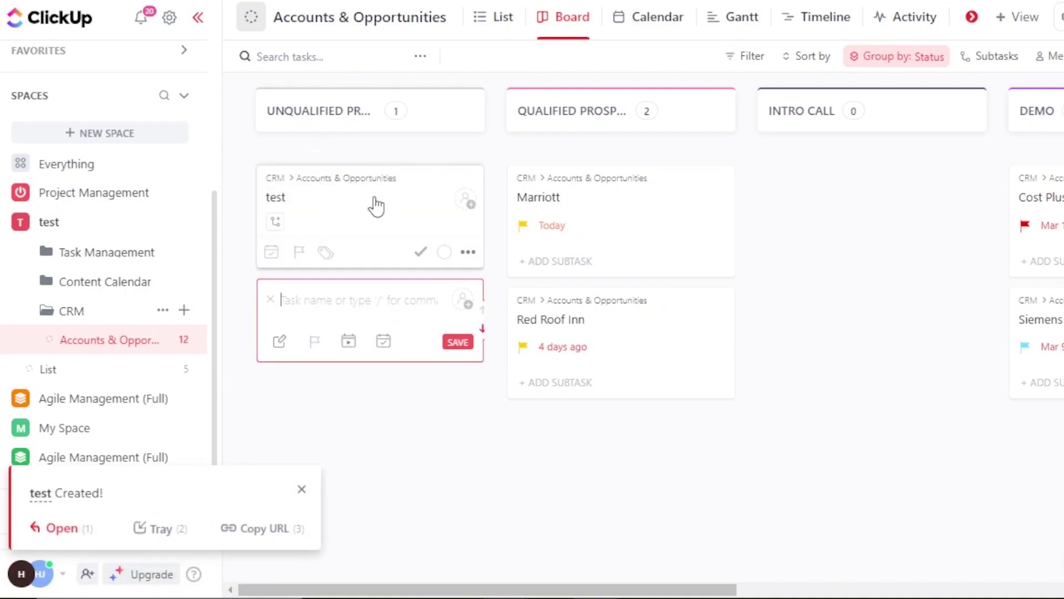
Step: Drag the test deal through Qualified Prospect, Intro Call, Demo and Proposal into Closed [Won]
left_click_drag(377, 219, 620, 311)
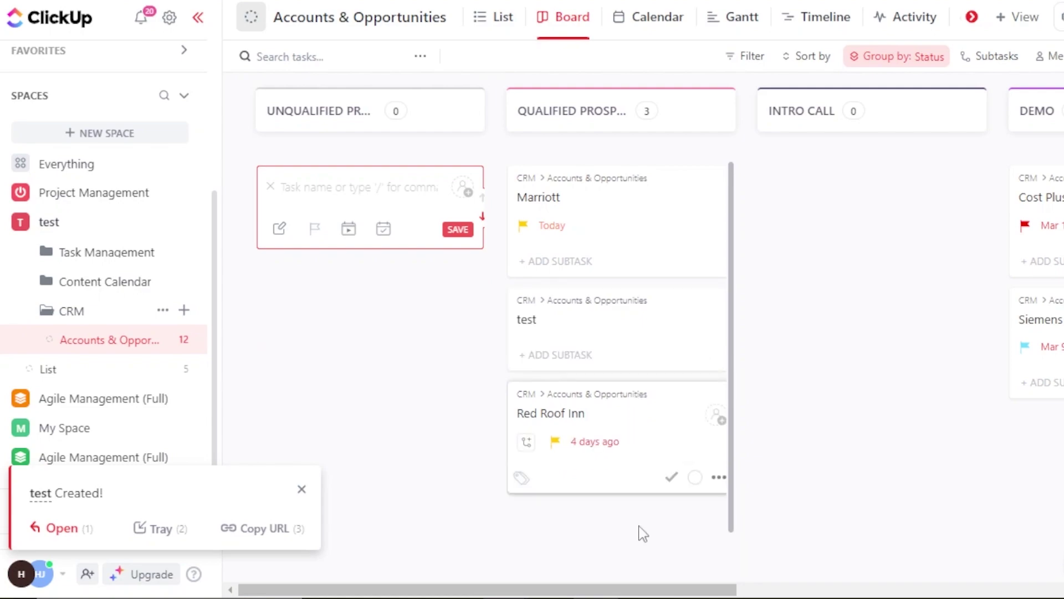
left_click_drag(646, 592, 736, 592)
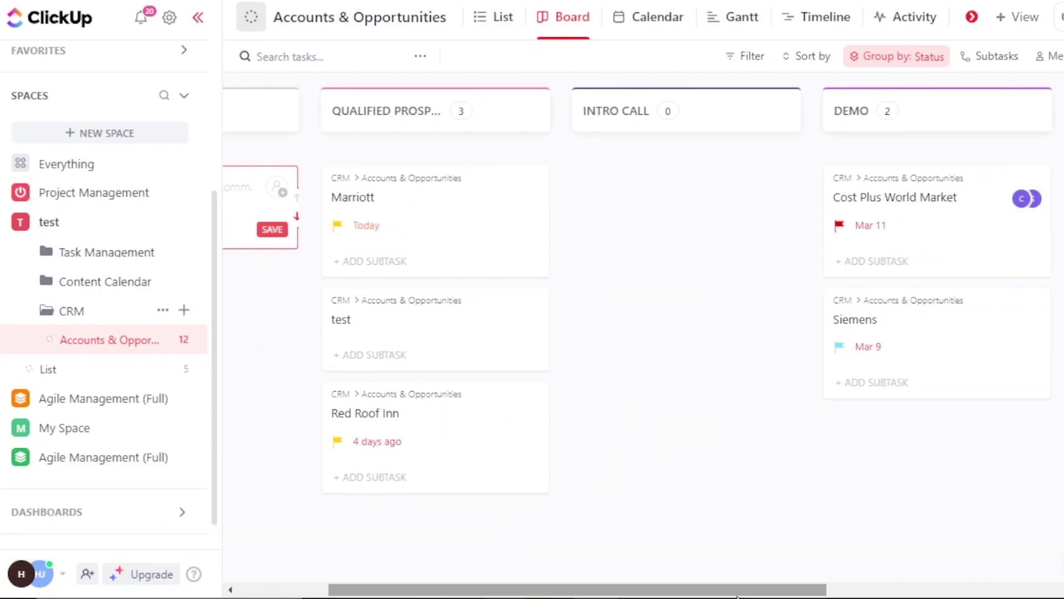
left_click_drag(434, 327, 670, 188)
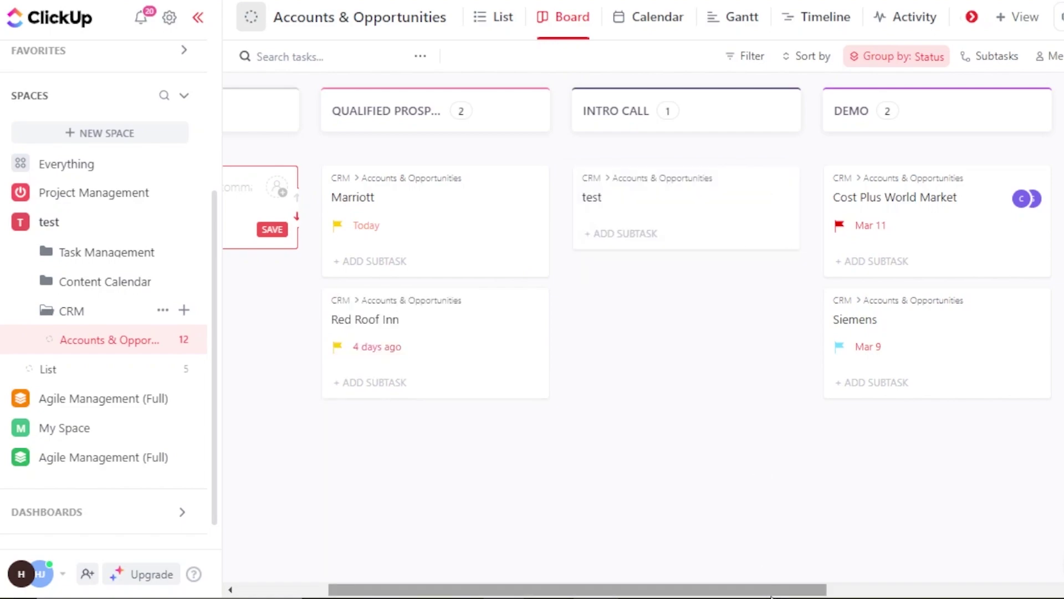
left_click_drag(774, 591, 869, 592)
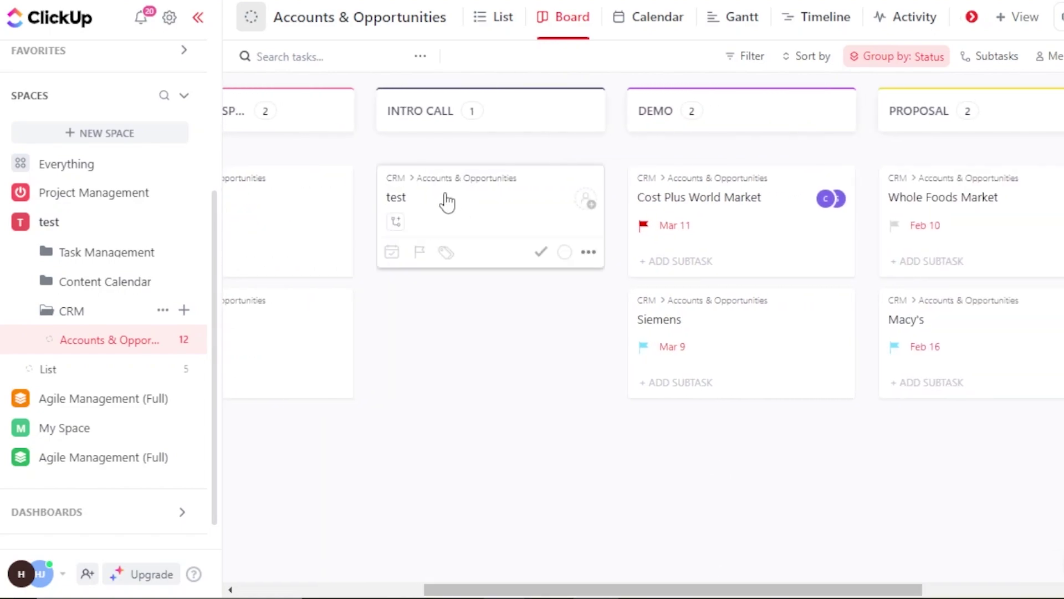
left_click_drag(448, 203, 677, 375)
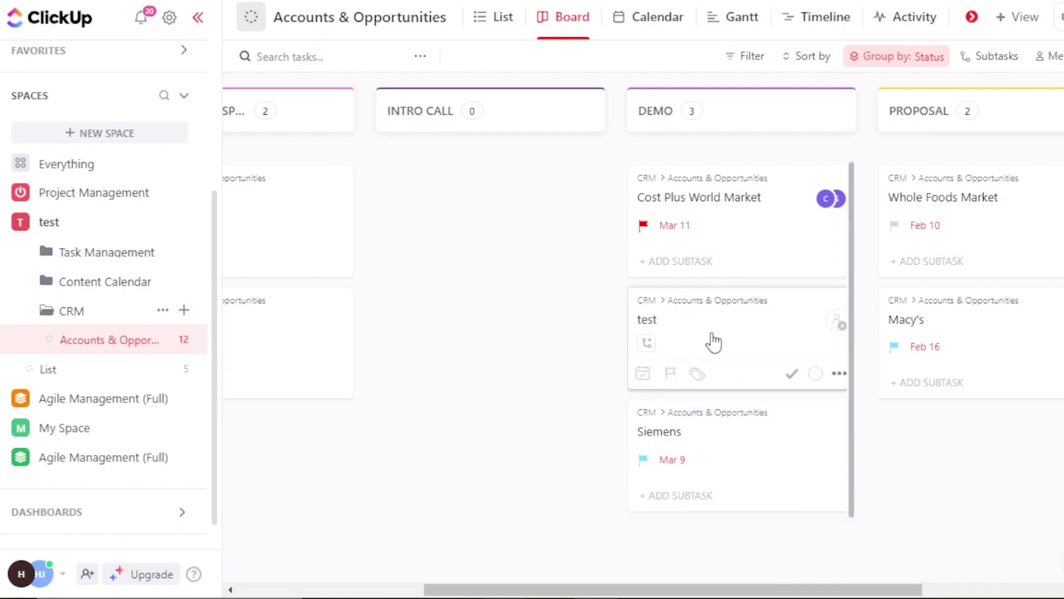
left_click_drag(713, 339, 951, 442)
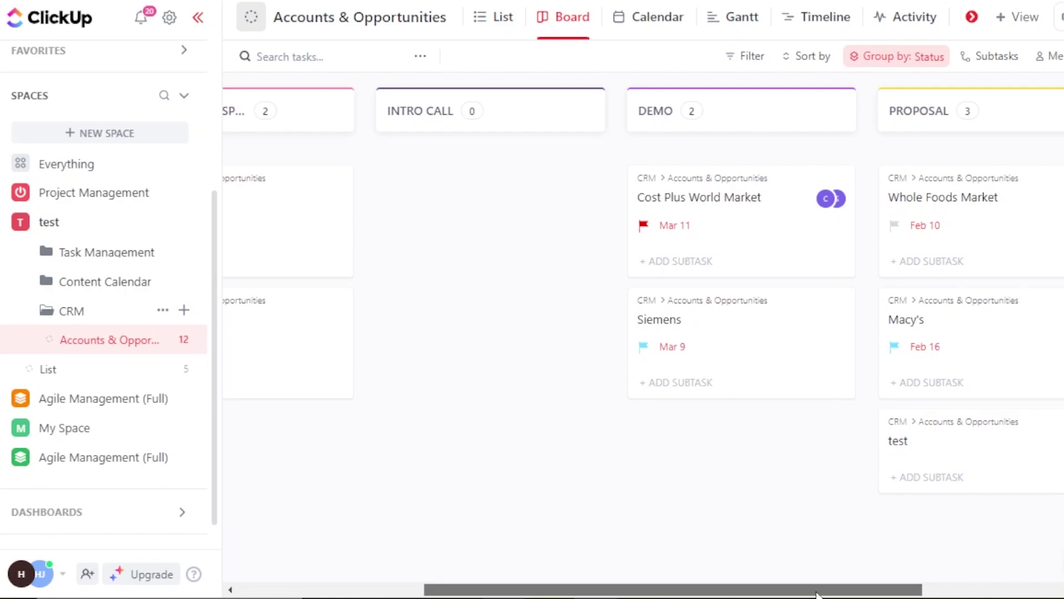
left_click_drag(828, 591, 1029, 592)
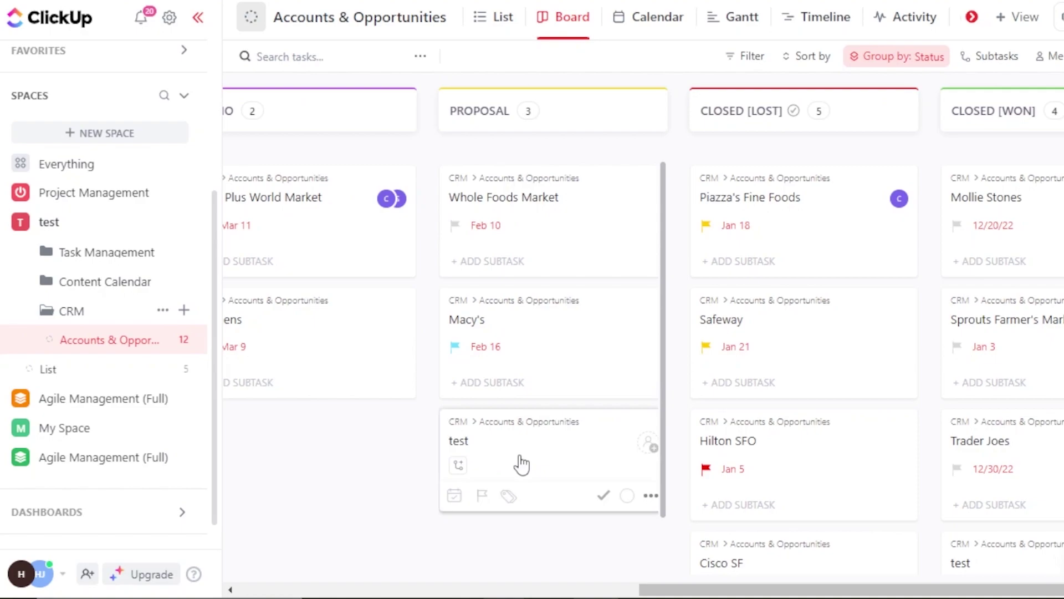
left_click_drag(522, 464, 1021, 228)
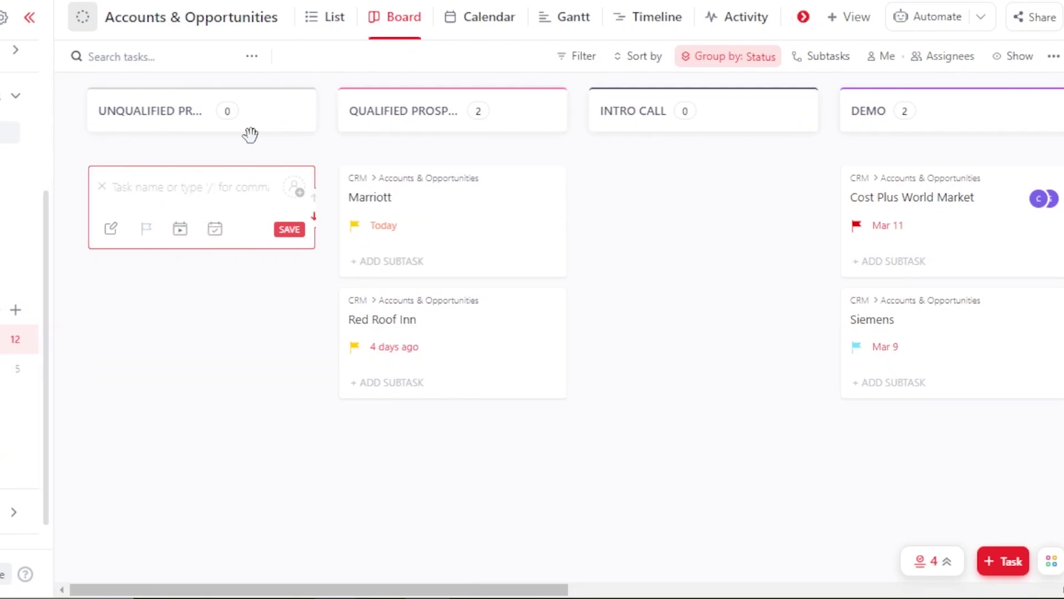
scroll(756, 397, "right", 10)
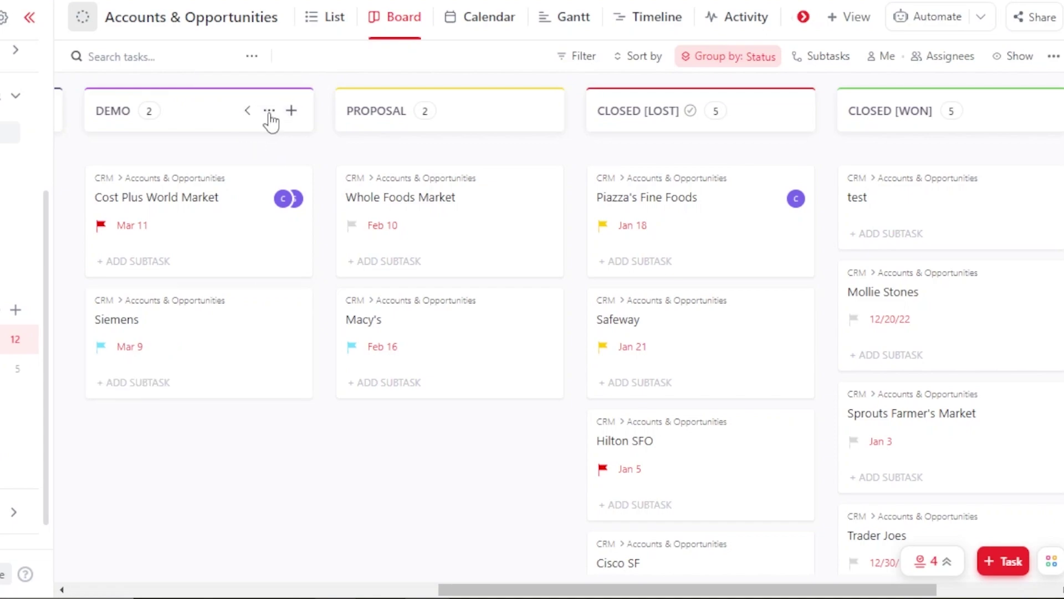
left_click(269, 111)
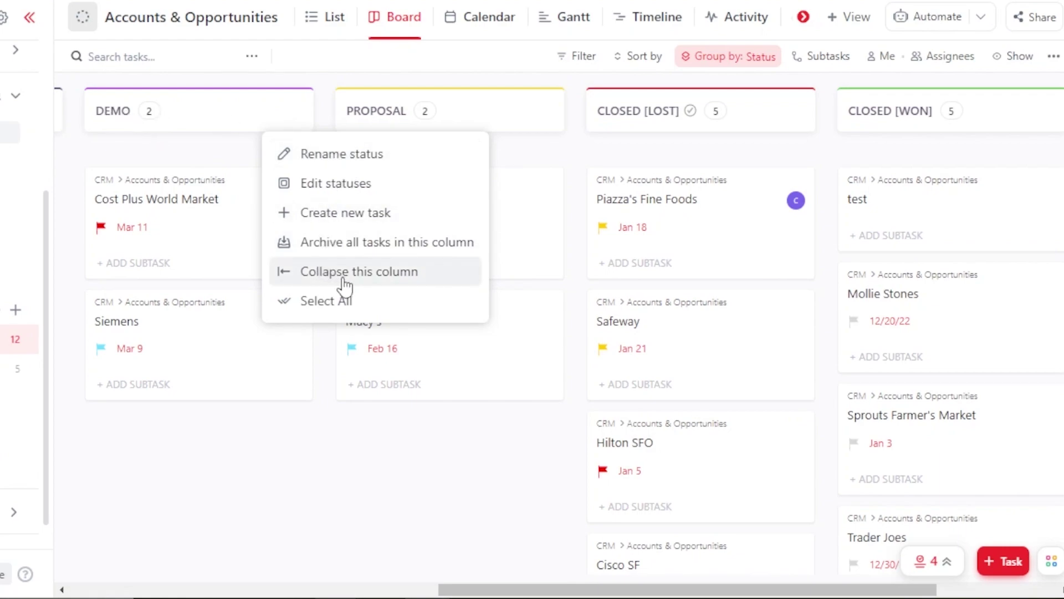
left_click(365, 419)
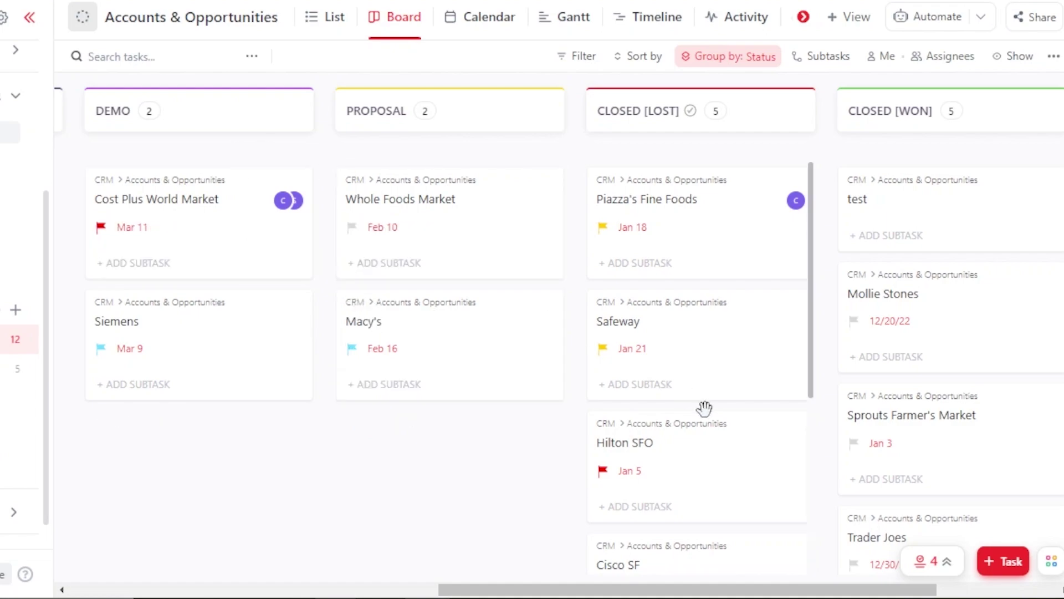
left_click(1003, 565)
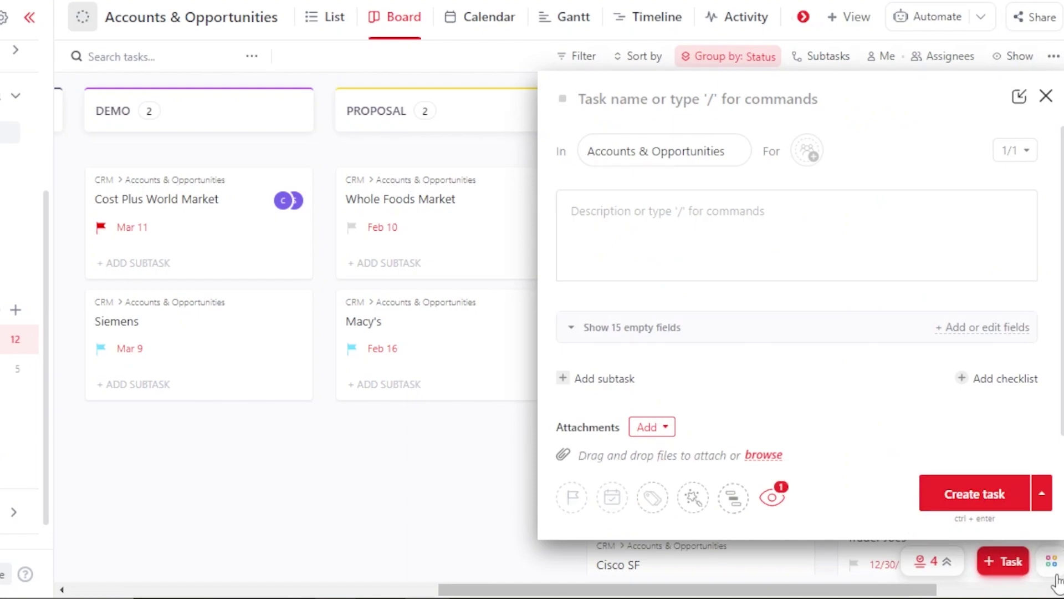
mouse_move(1055, 563)
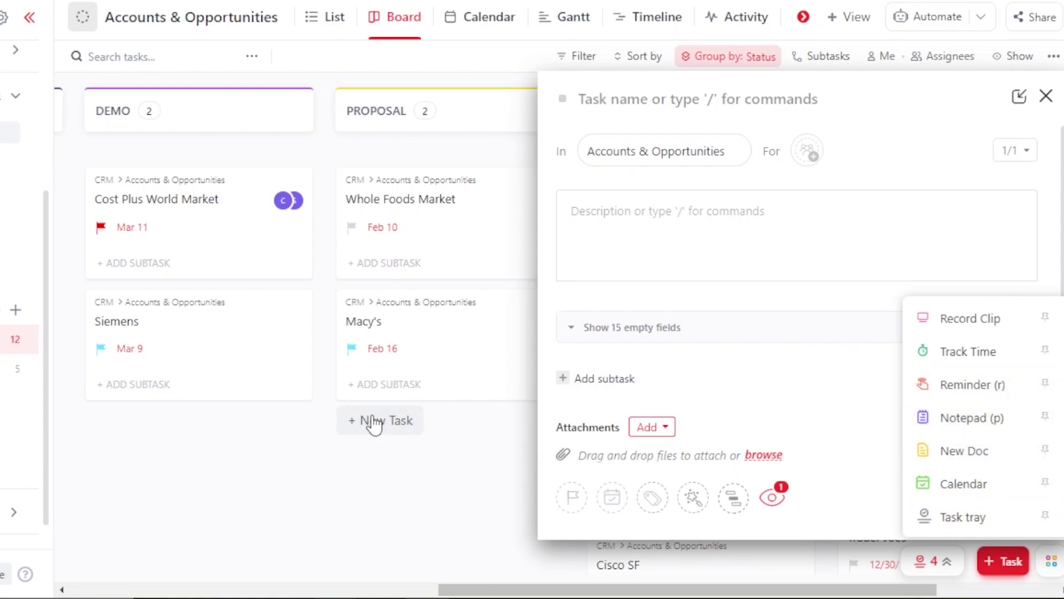
left_click(374, 423)
left_click(272, 435)
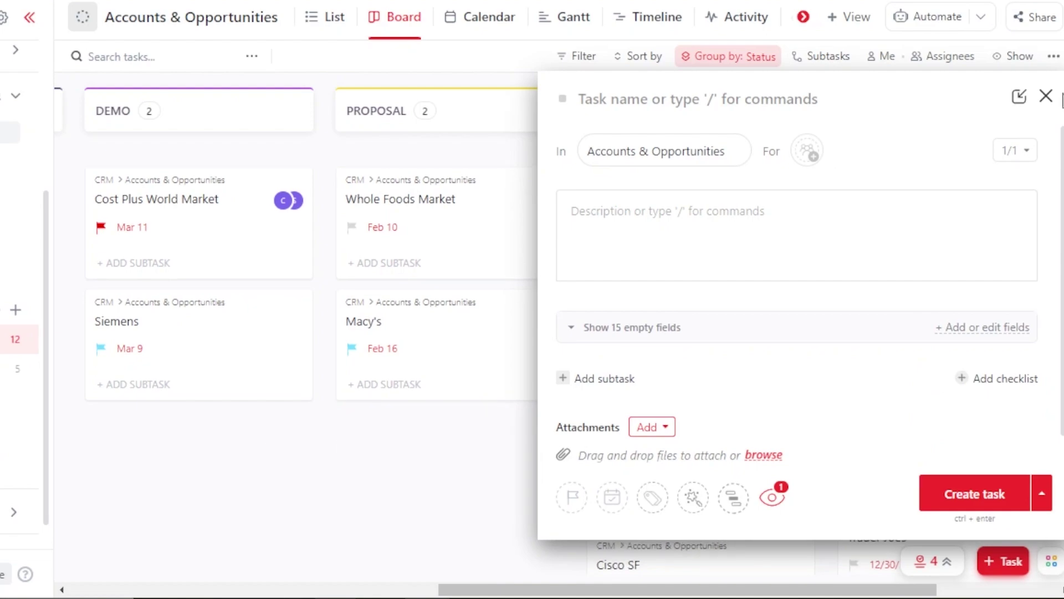
left_click(1045, 99)
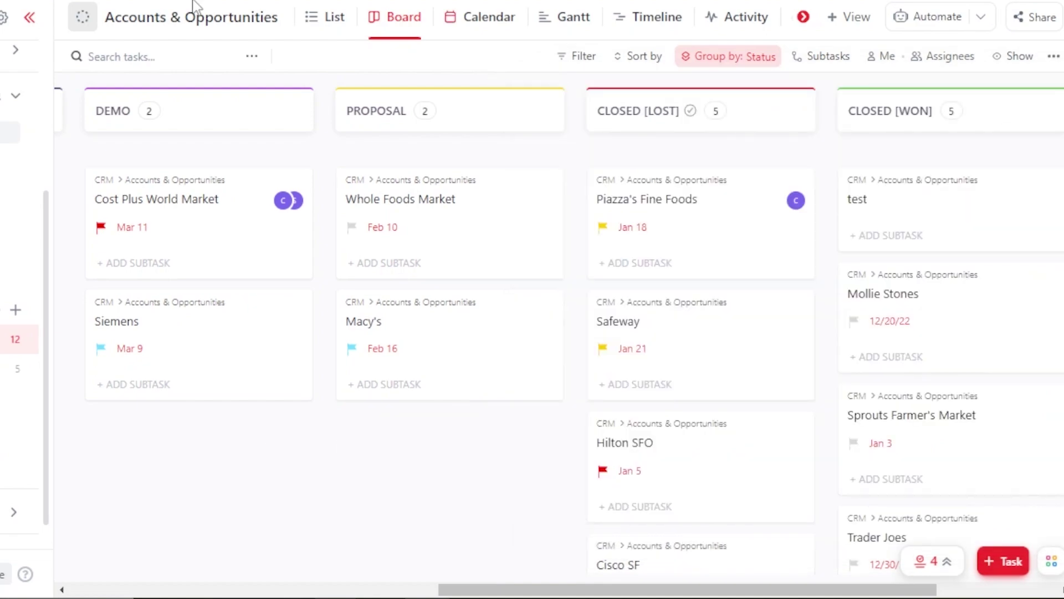
scroll(52, 199, "up", 2)
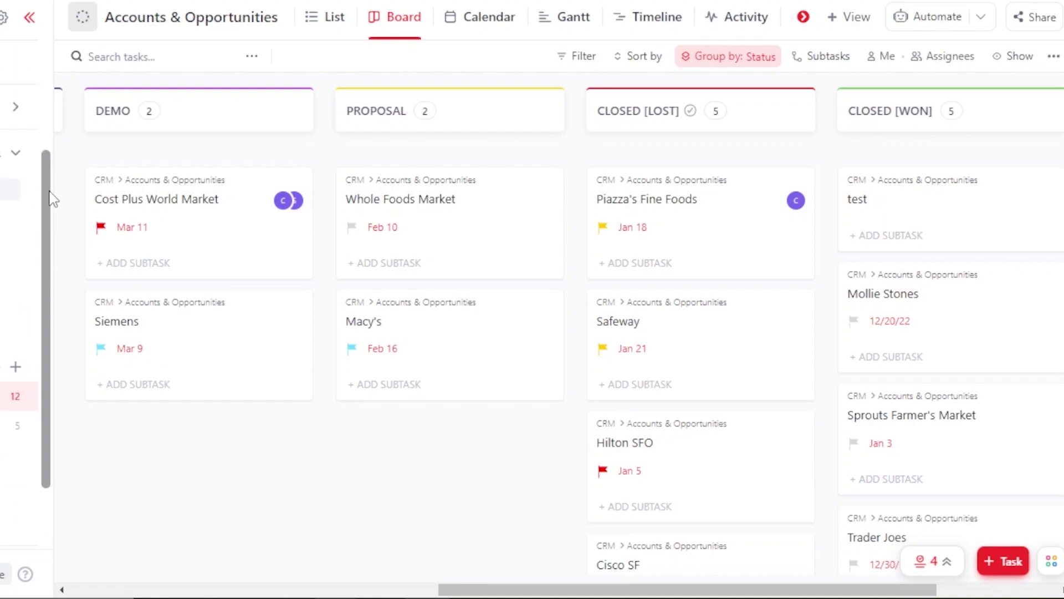
scroll(51, 199, "up", 2)
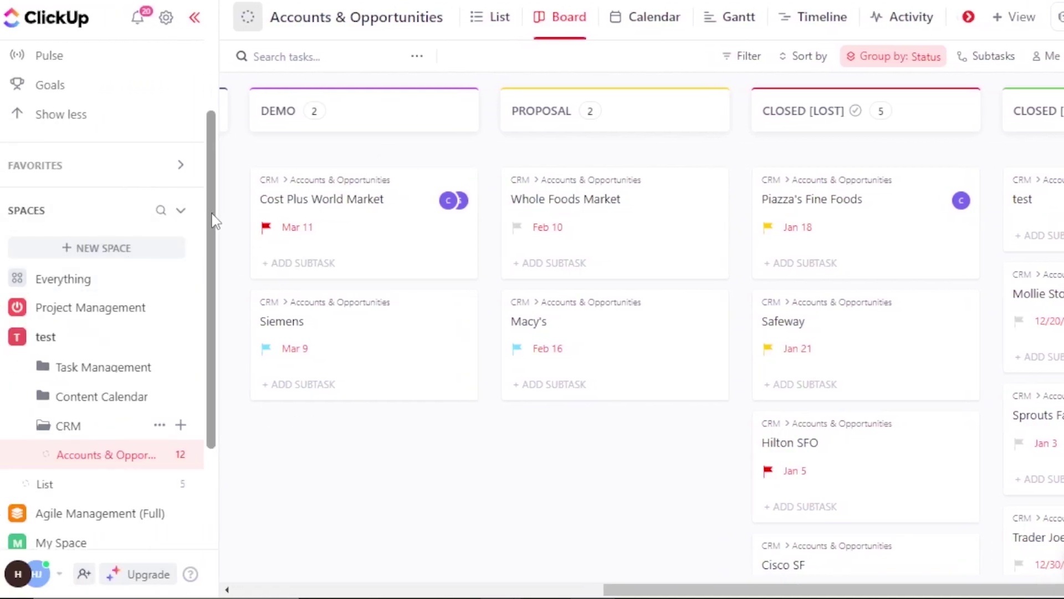
scroll(215, 221, "up", 2)
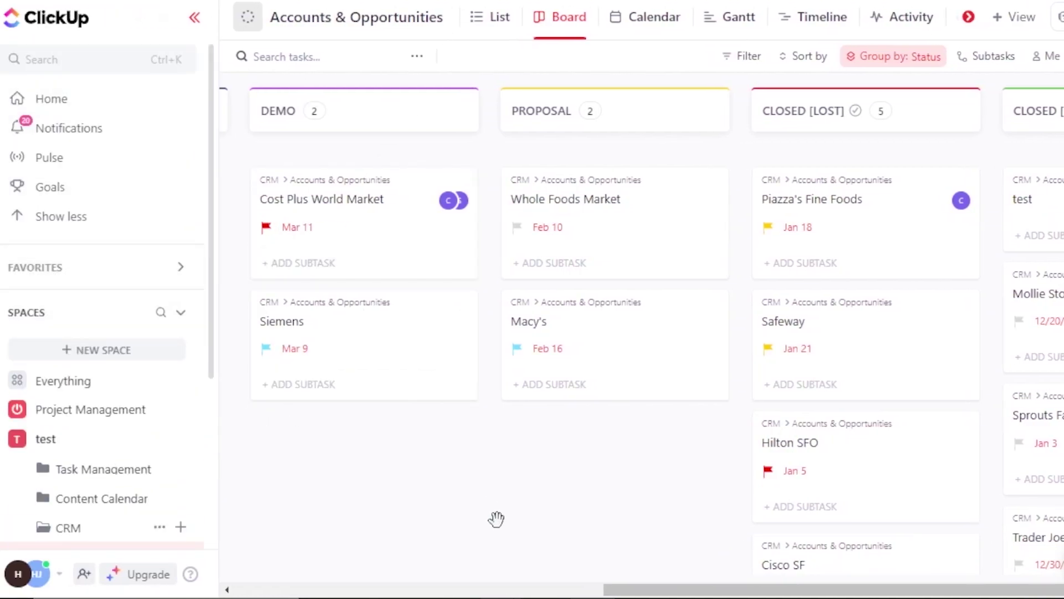
left_click_drag(713, 591, 332, 592)
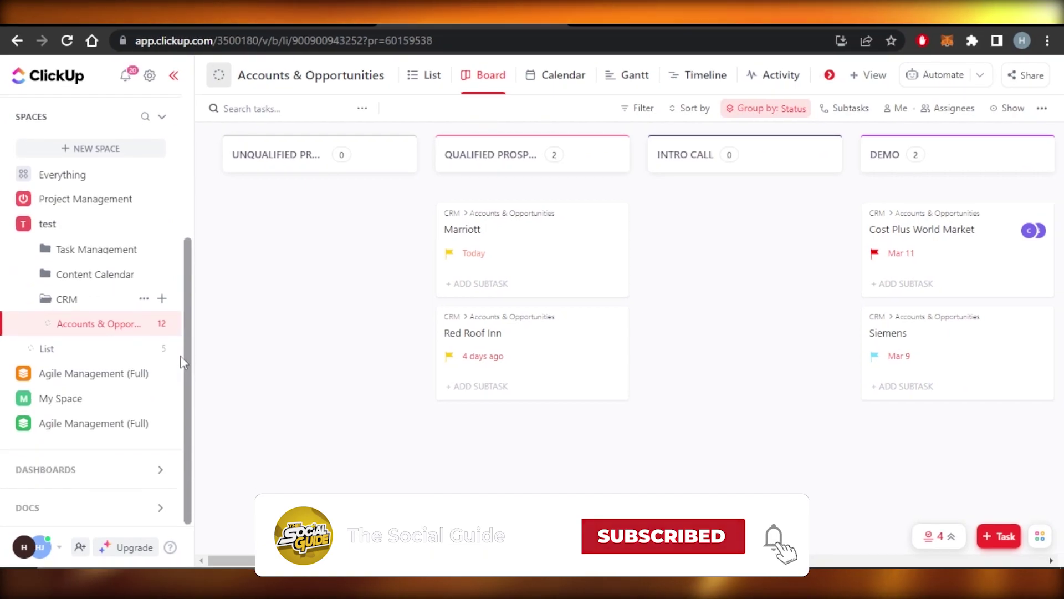
mouse_move(399, 267)
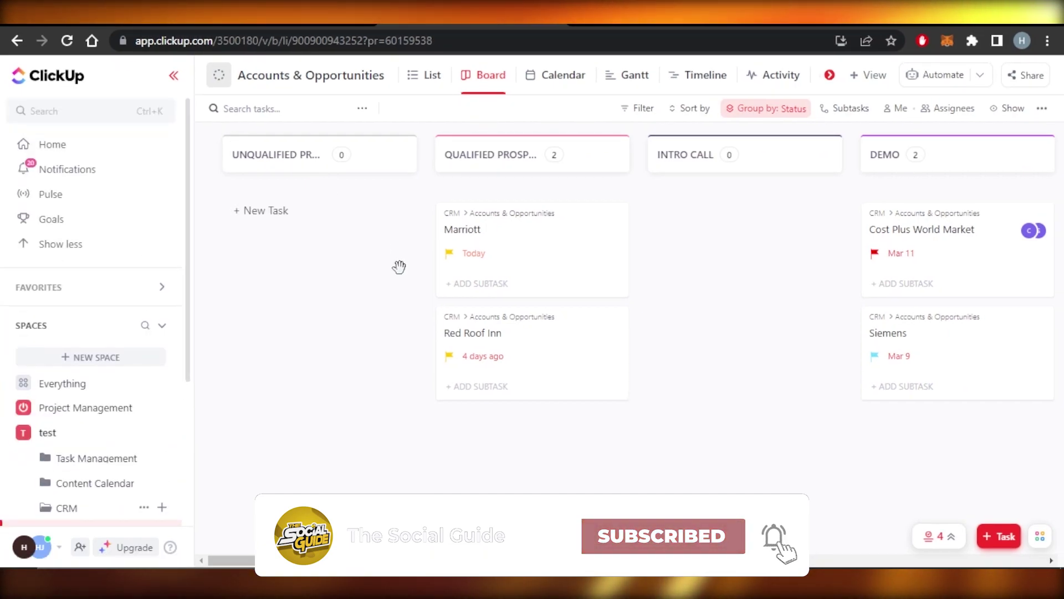
mouse_move(441, 397)
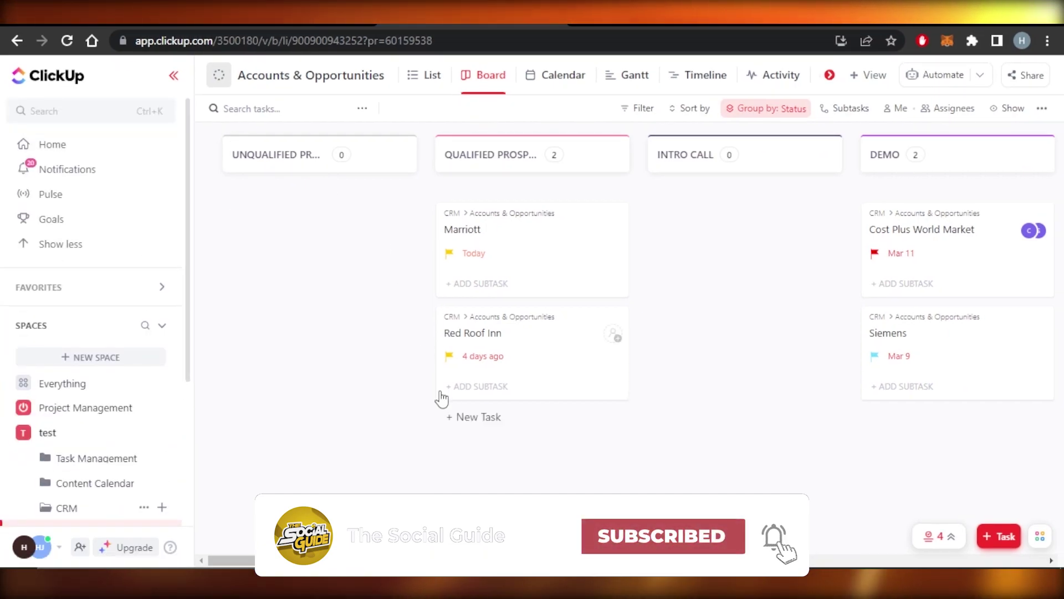